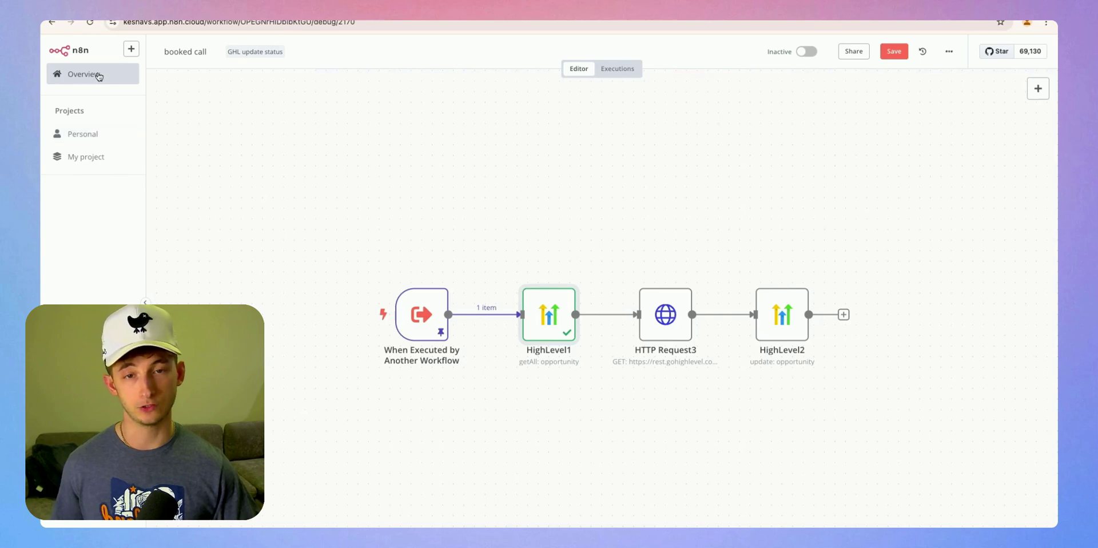
Return to the workflows Overview without saving, and list 100 workflows per page
click(80, 74)
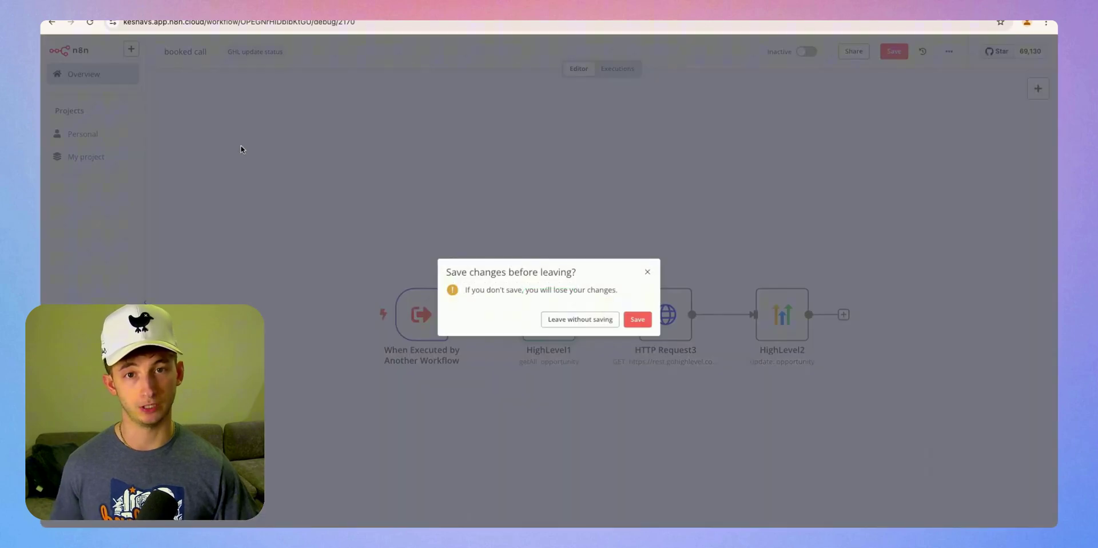
click(647, 273)
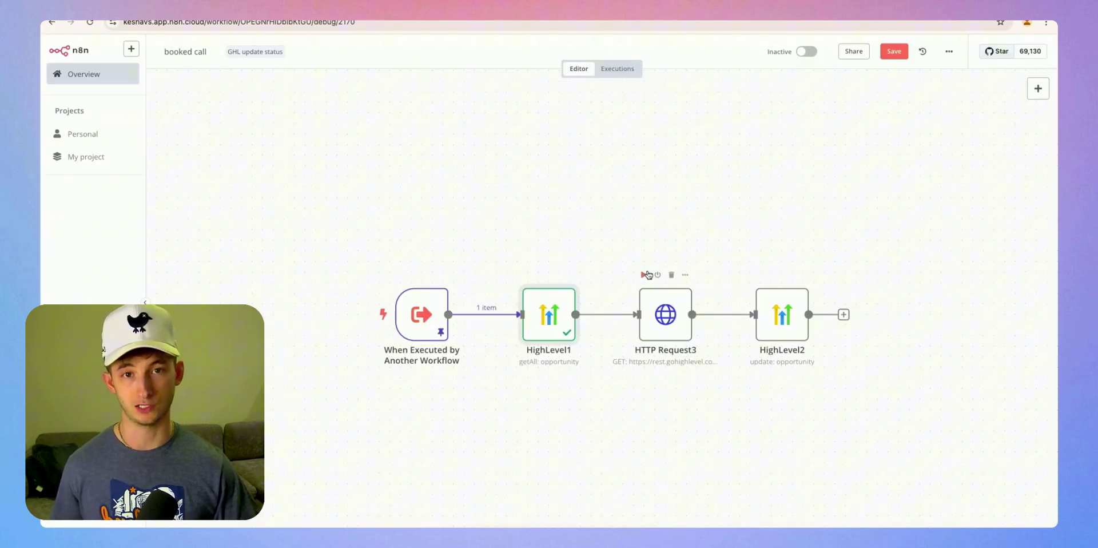
scroll(331, 372, down, 1)
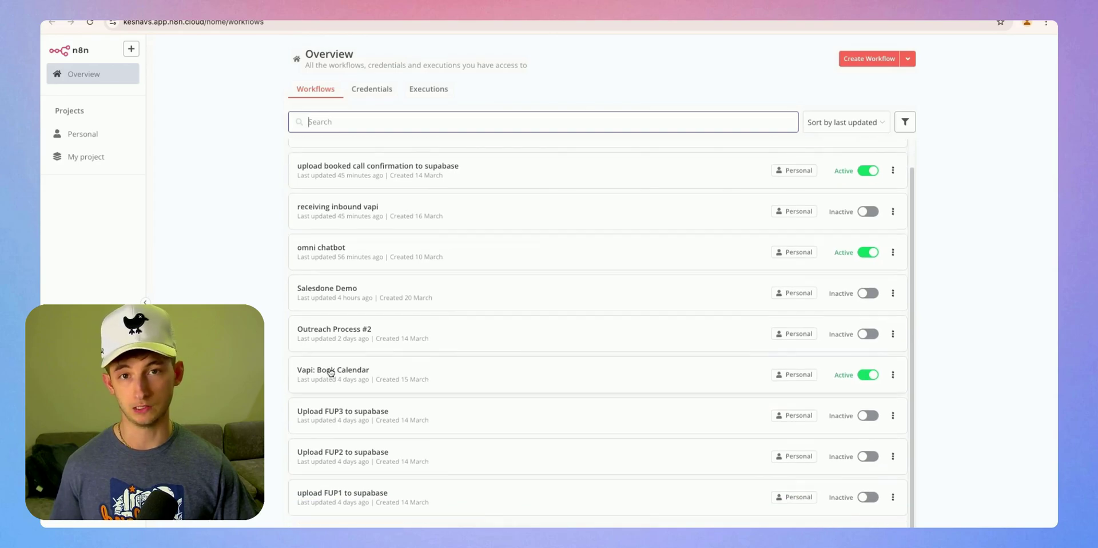
click(870, 518)
click(870, 509)
scroll(441, 440, down, 10)
scroll(286, 387, down, 5)
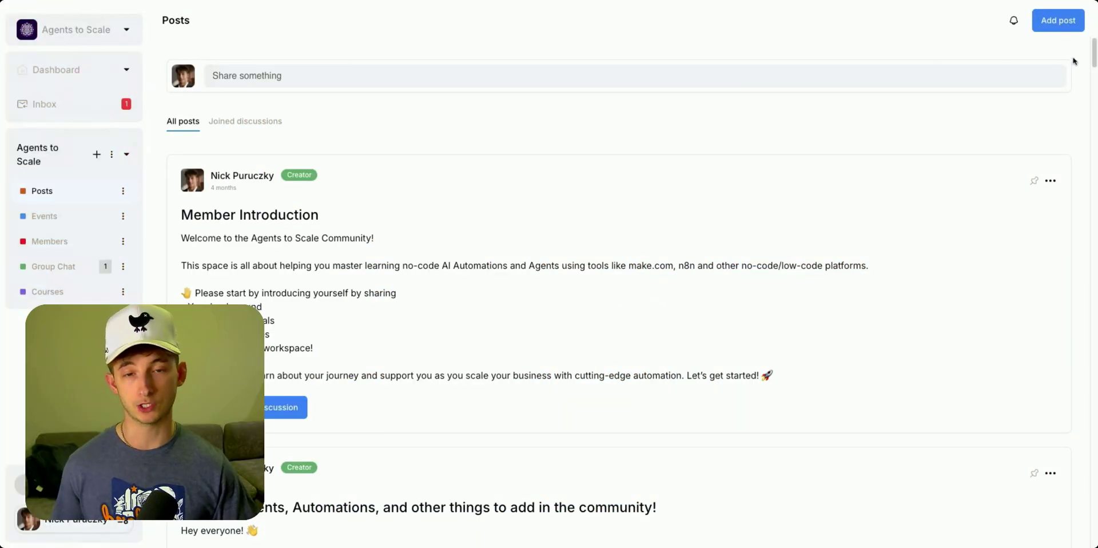
Scroll through the community Posts feed, then browse the Courses catalogue
scroll(1092, 55, down, 15)
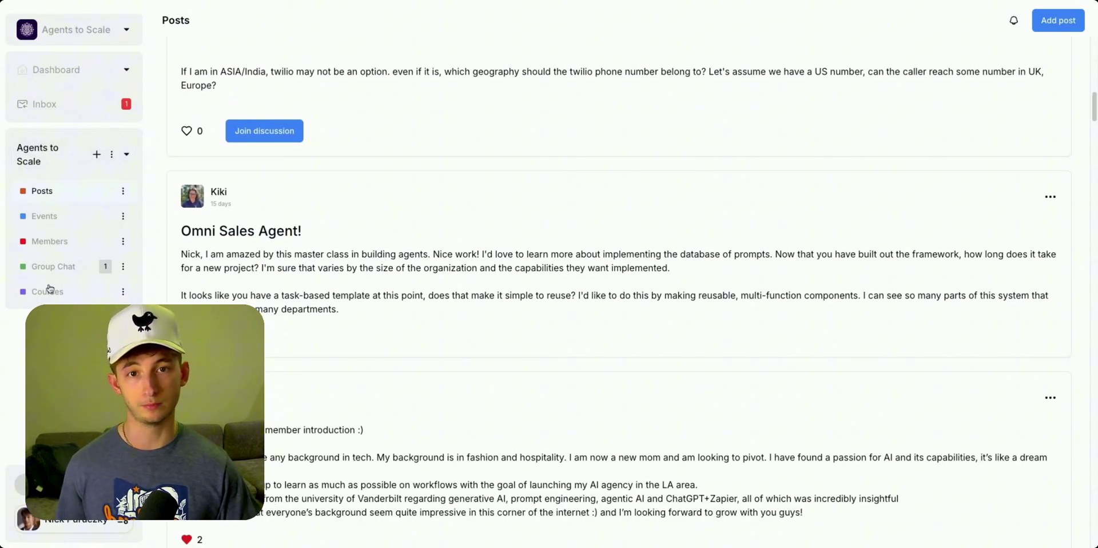
click(49, 293)
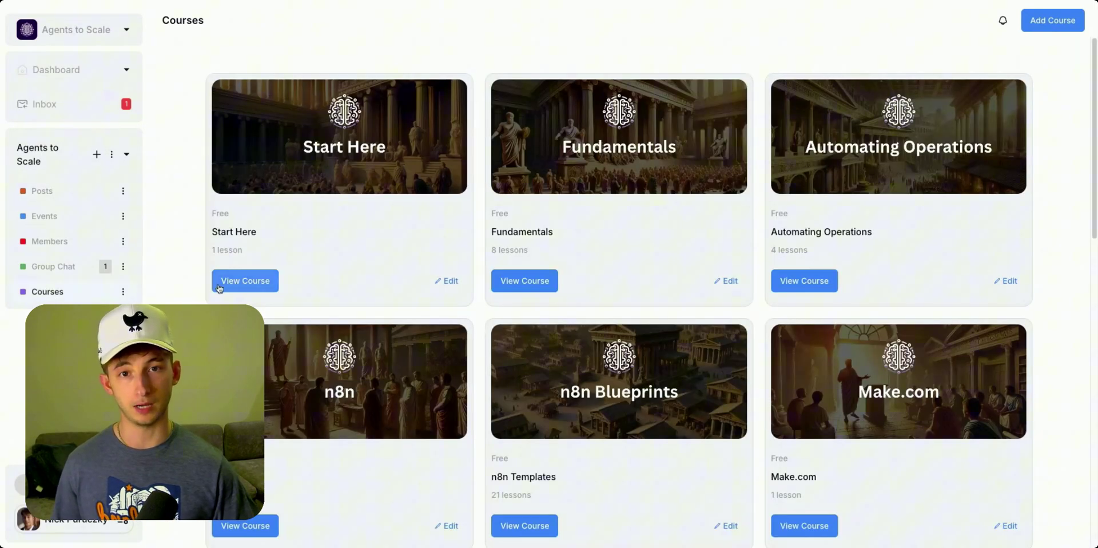
scroll(271, 297, down, 1)
scroll(271, 296, down, 8)
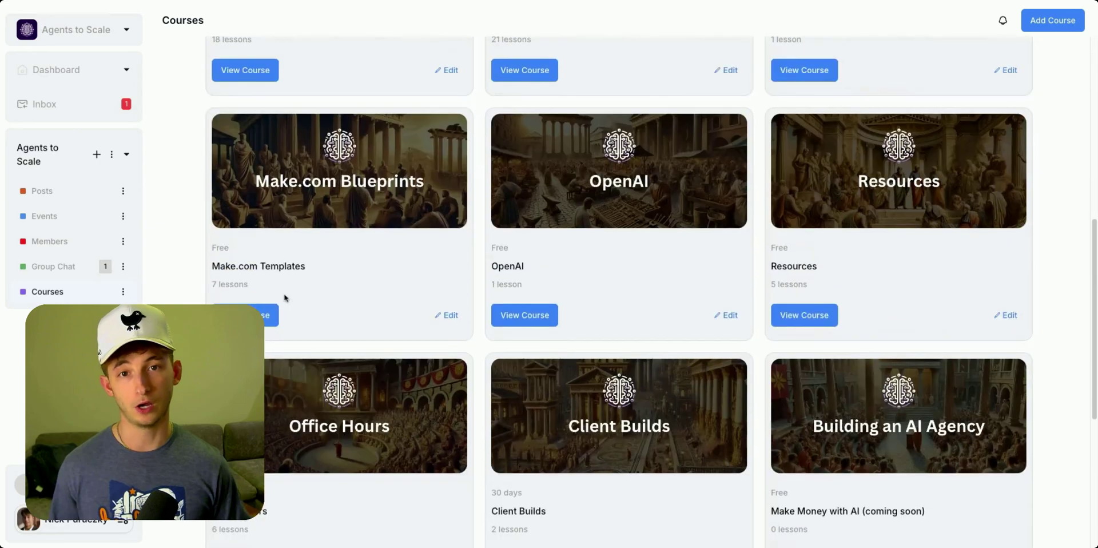
scroll(285, 297, down, 3)
scroll(482, 275, up, 10)
Look over the Fundamentals course lessons and go back to the catalogue
click(507, 280)
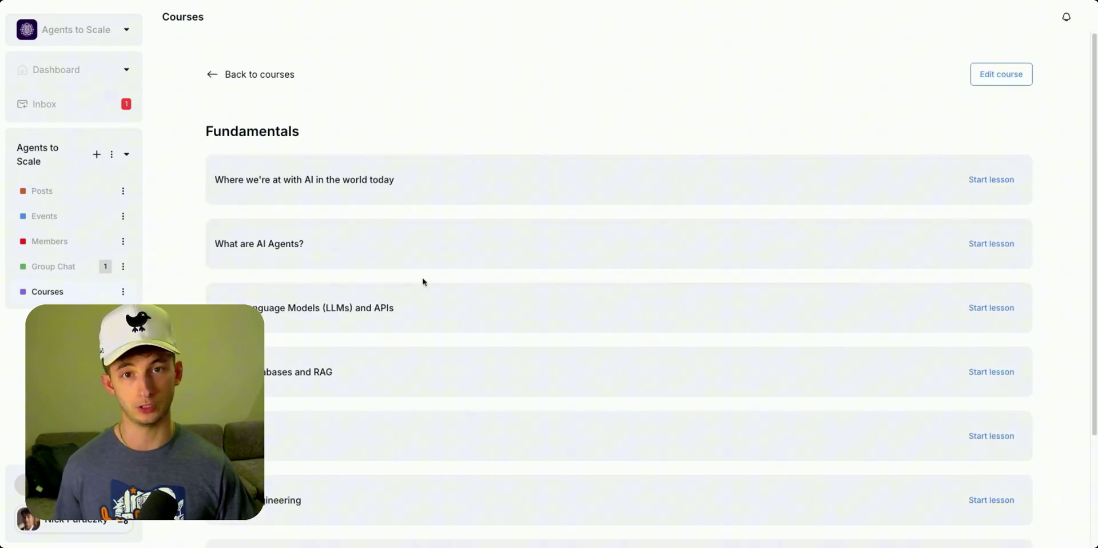
scroll(424, 282, down, 2)
scroll(423, 282, up, 2)
click(208, 78)
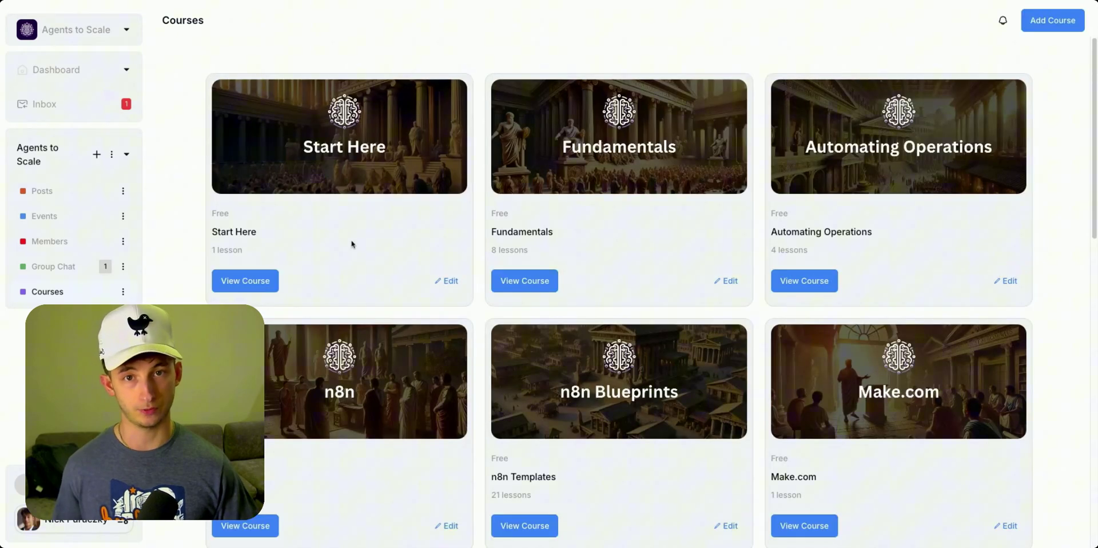
Look over the Master n8n course lessons, then go to the community Group Chat
scroll(286, 402, down, 1)
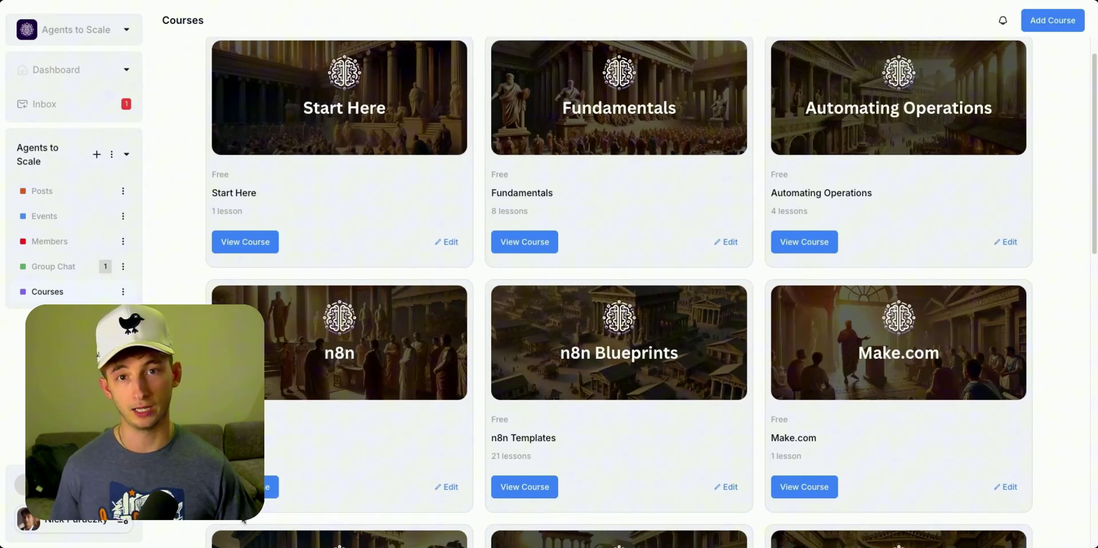
click(246, 487)
scroll(332, 345, down, 10)
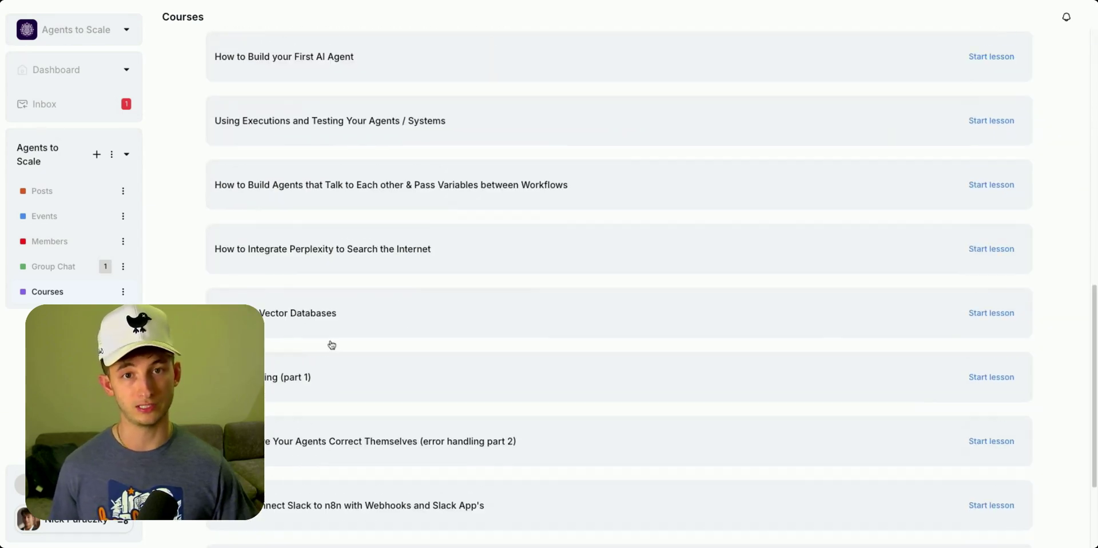
scroll(331, 345, up, 10)
click(209, 78)
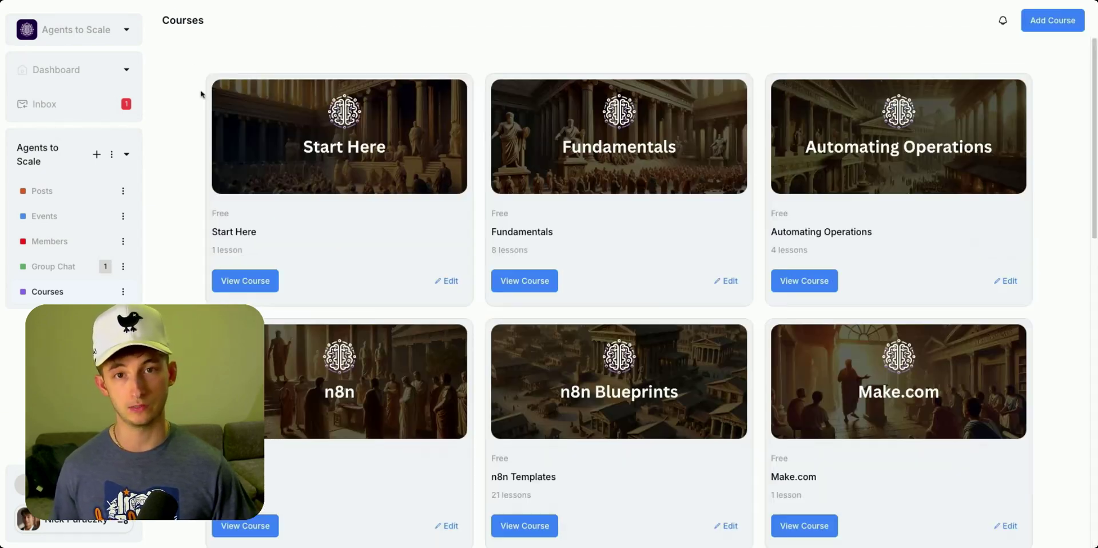
click(57, 266)
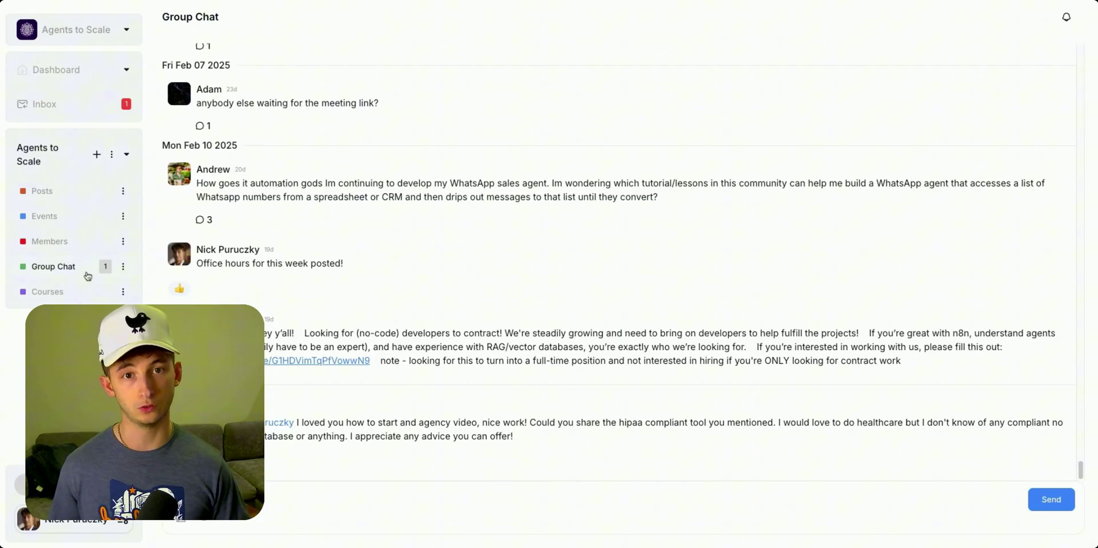
scroll(278, 326, up, 15)
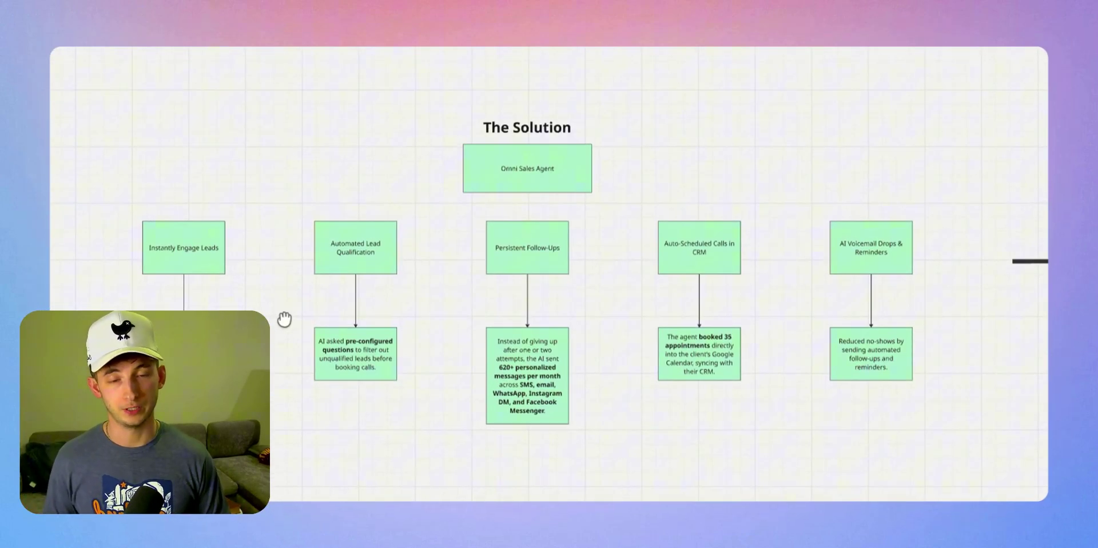
Nudge the board to center The Solution diagram's Omni Sales Agent feature boxes
drag(284, 321, 293, 314)
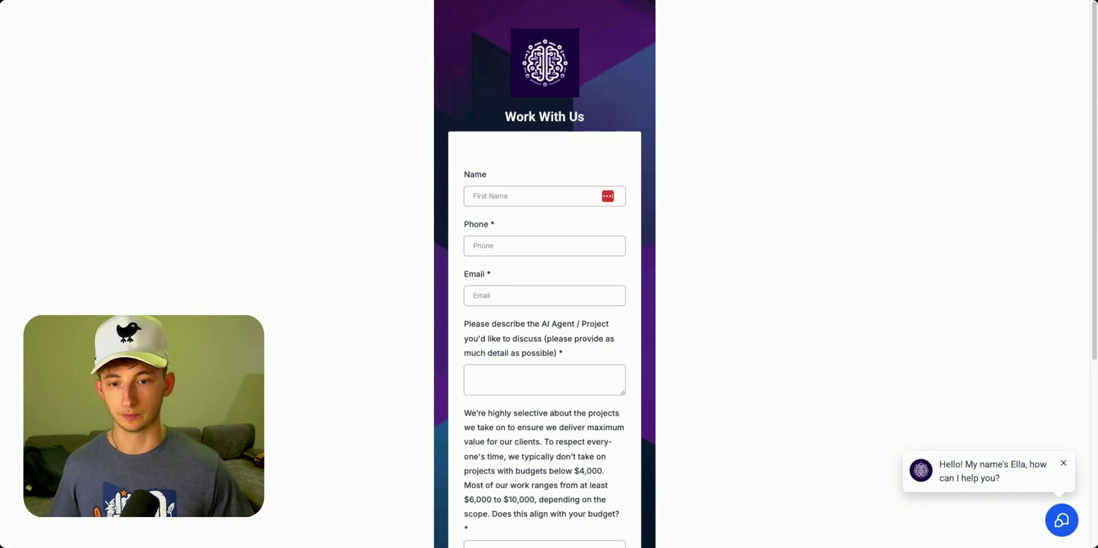
scroll(365, 262, down, 5)
scroll(510, 386, up, 2)
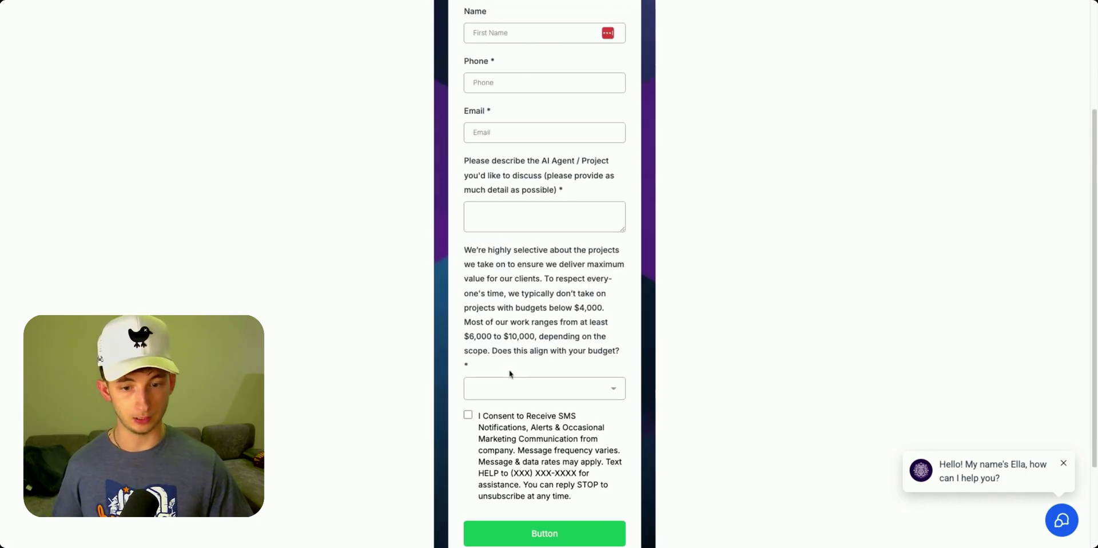
scroll(399, 333, up, 2)
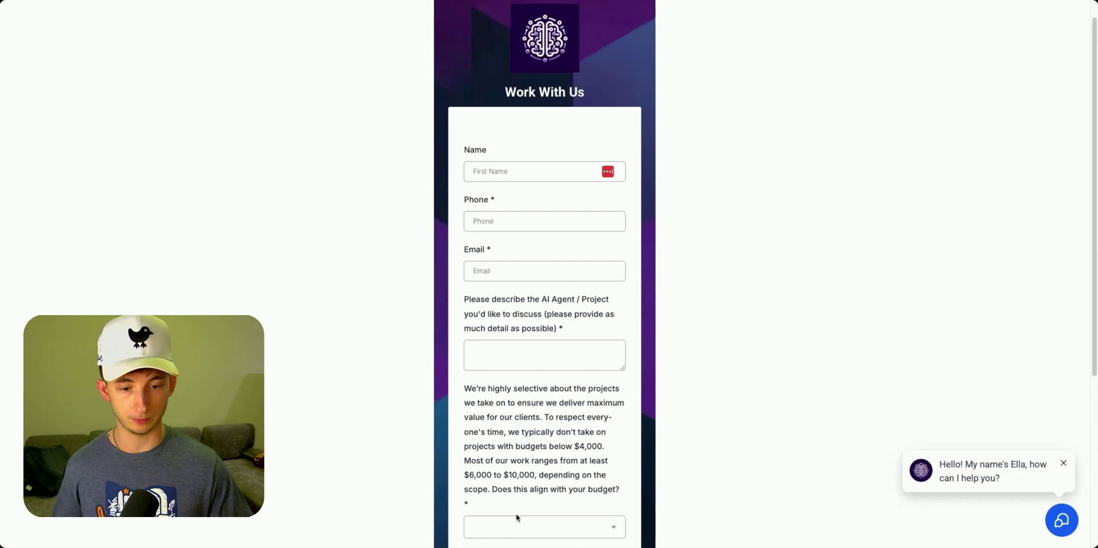
scroll(589, 451, down, 4)
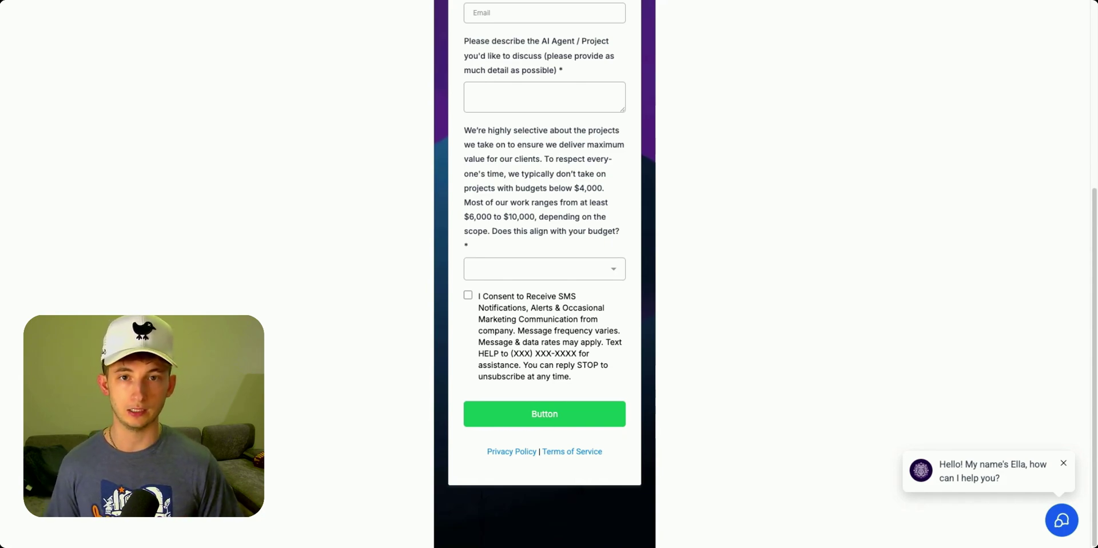
scroll(358, 380, up, 5)
scroll(338, 420, down, 3)
scroll(337, 418, down, 1)
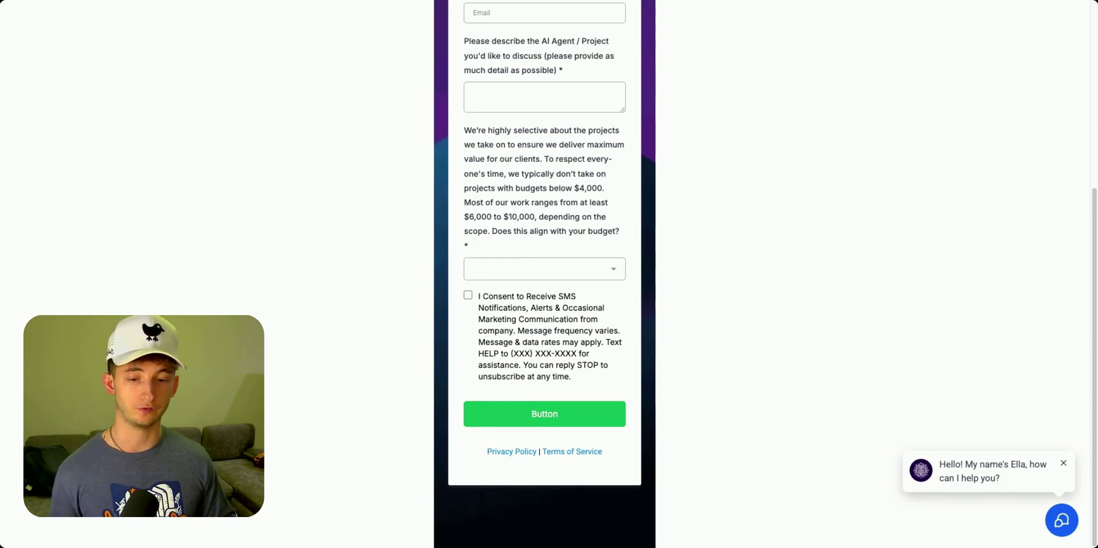
scroll(545, 273, up, 4)
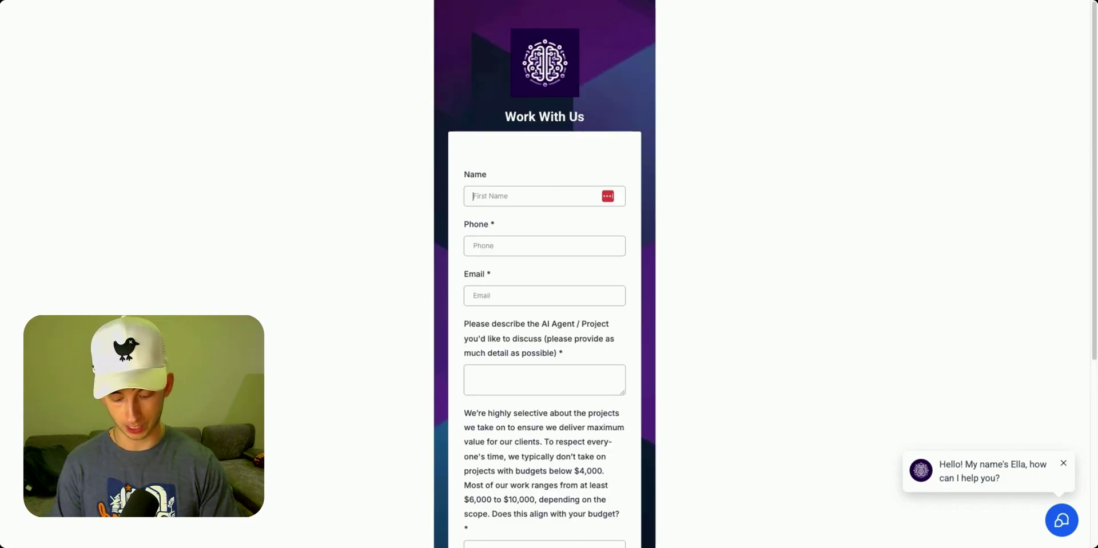
Fill in the lead's name and e-mail address in the inquiry form
text(Nick)
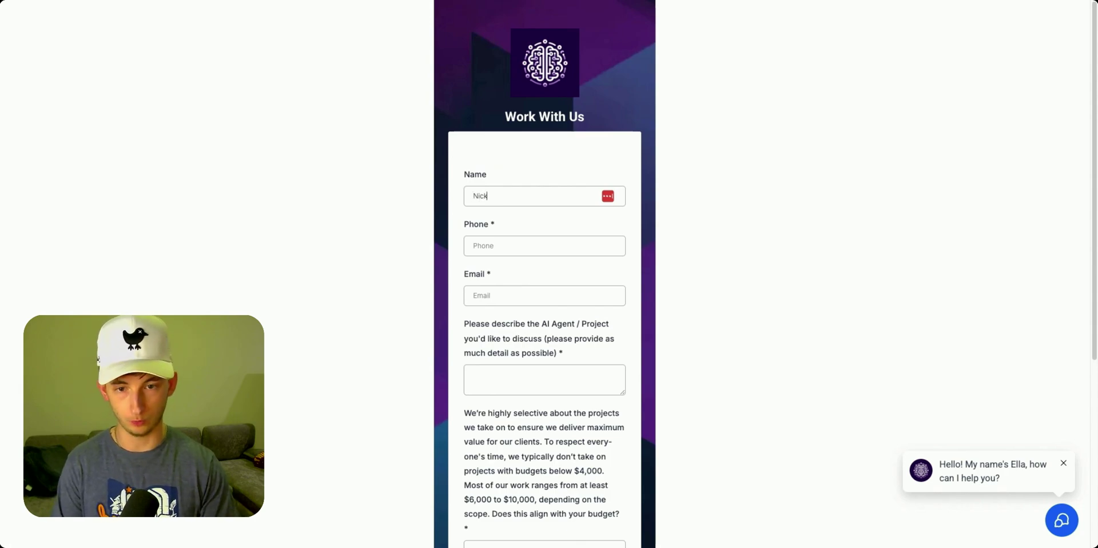
click(525, 252)
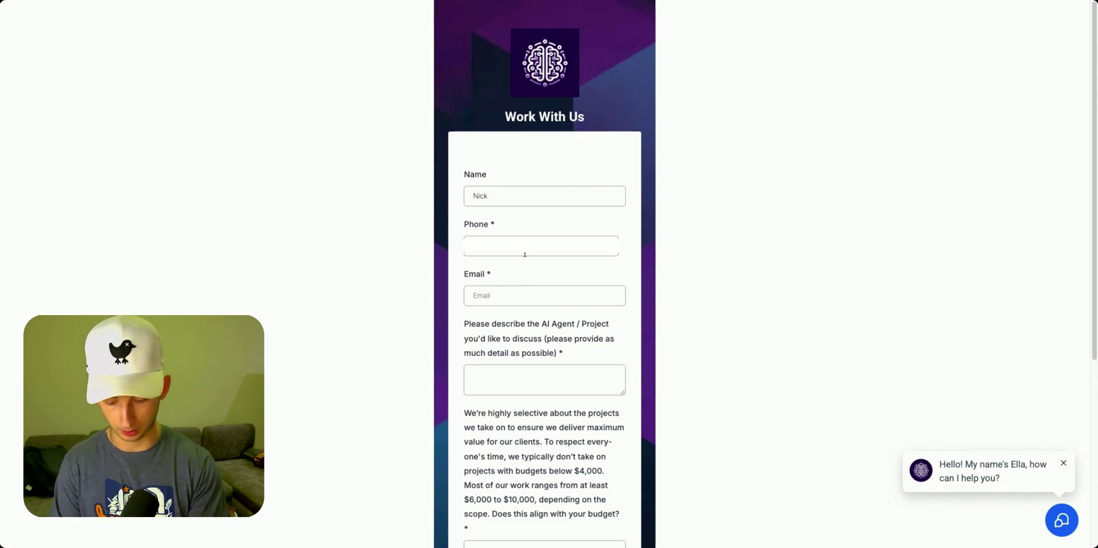
click(514, 292)
key(Tab)
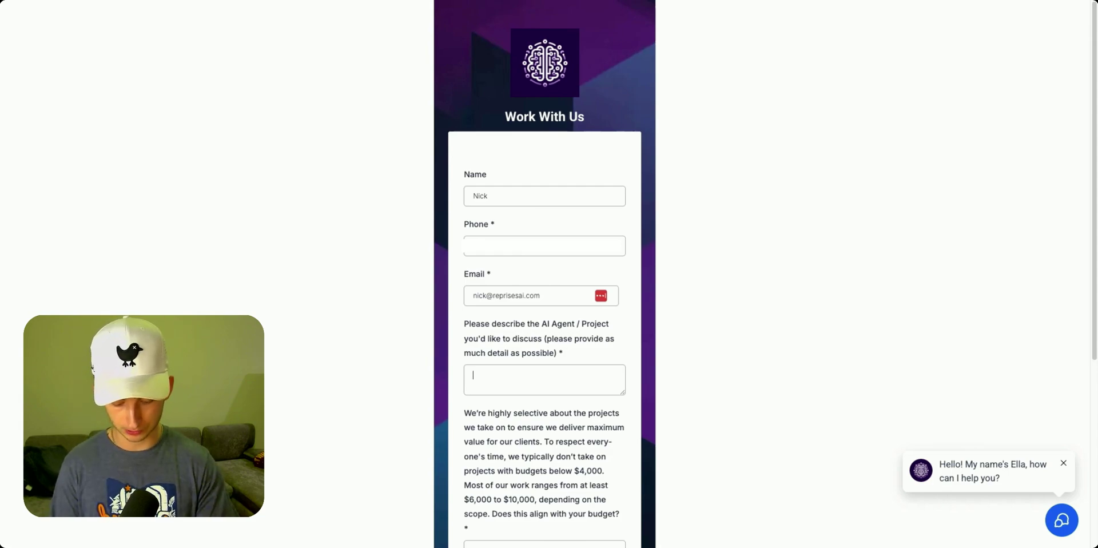
Describe needing AI solutions to handle inbound leads, and answer Yes on budget
text(I need ai)
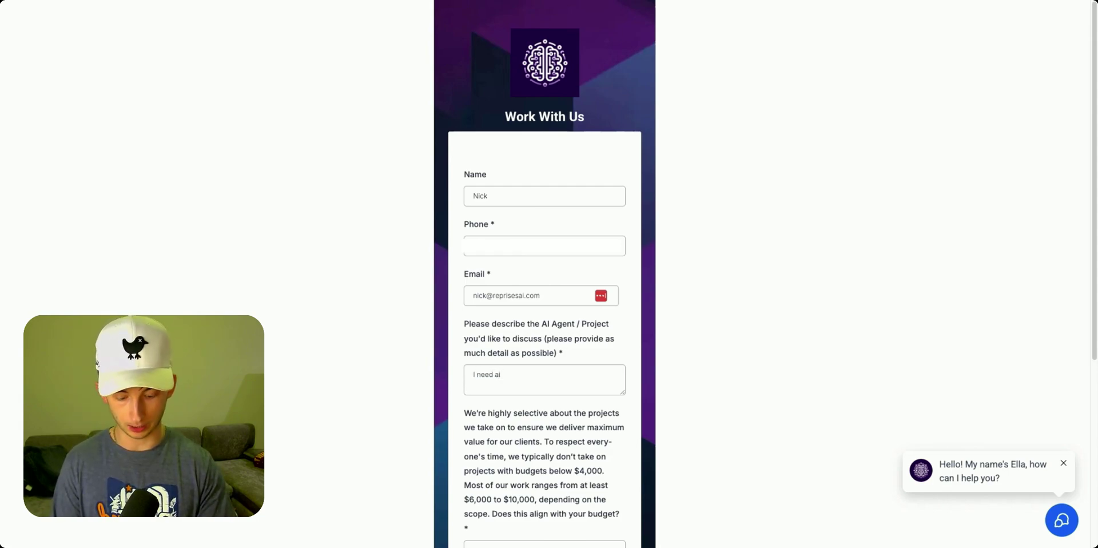
text( solutions for my comp)
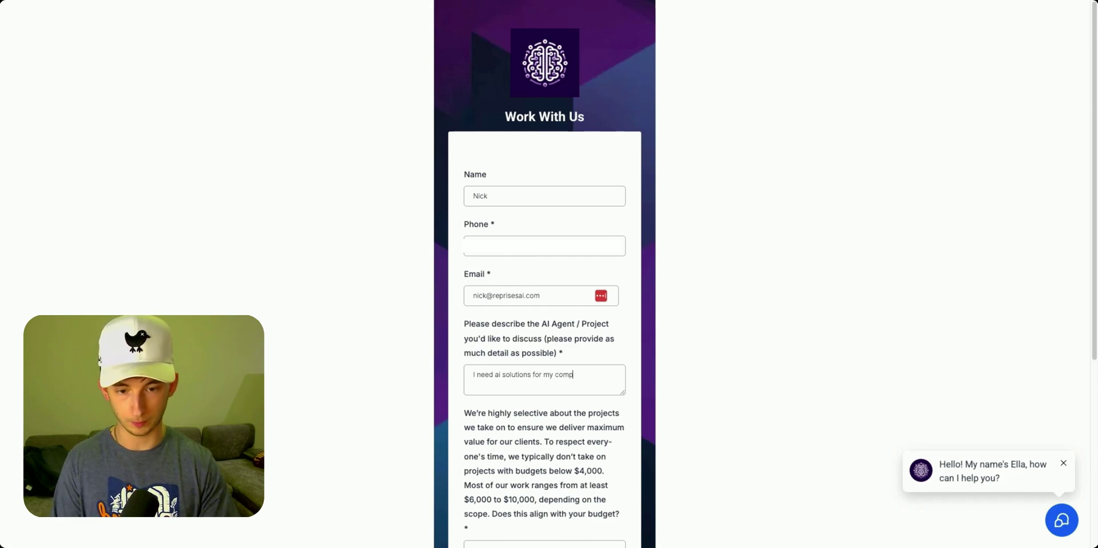
text(any. I need something)
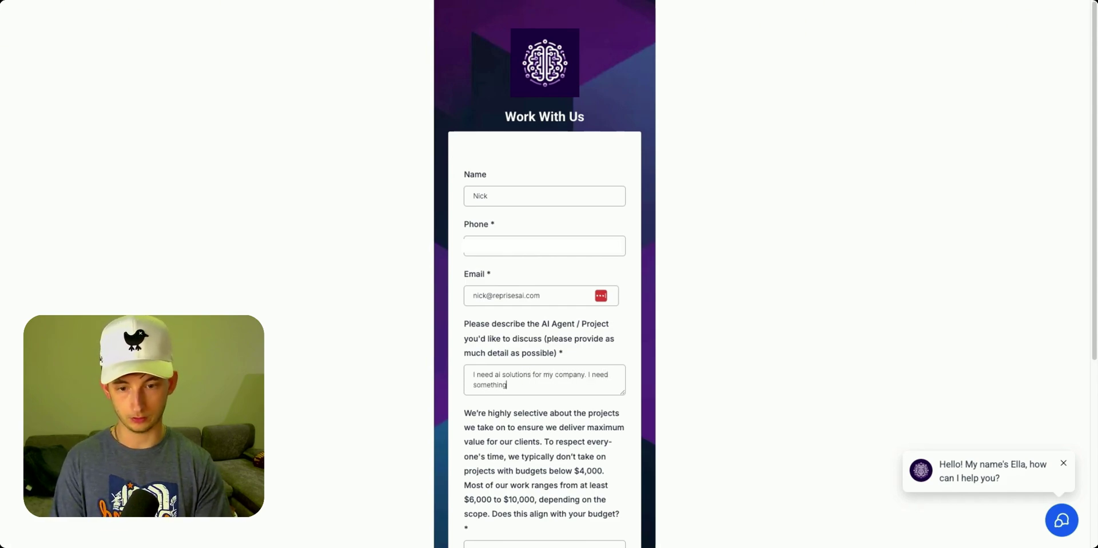
text( to handle inbou)
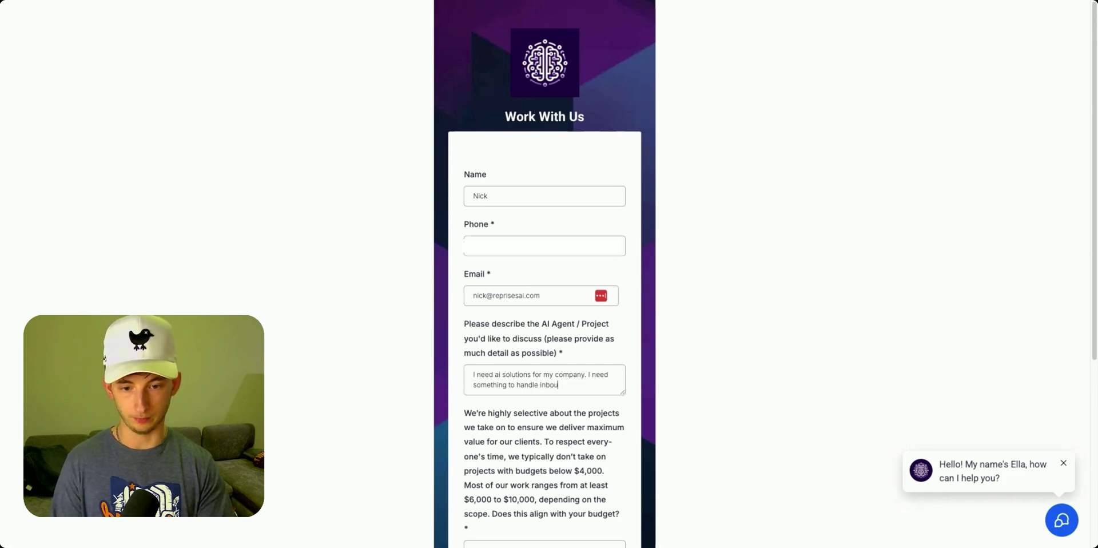
text(nd leads.)
scroll(570, 242, down, 4)
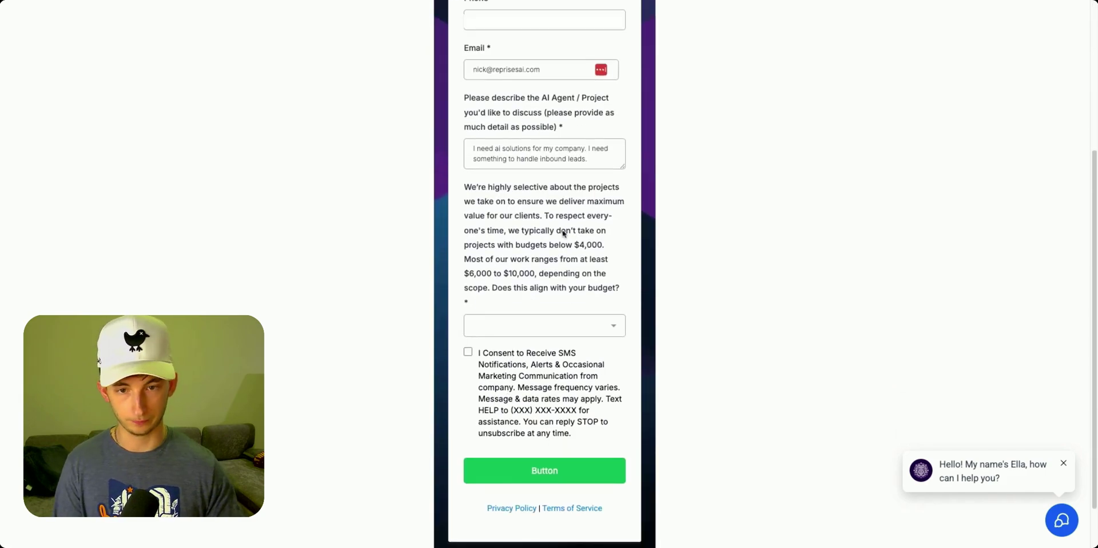
click(499, 332)
click(490, 349)
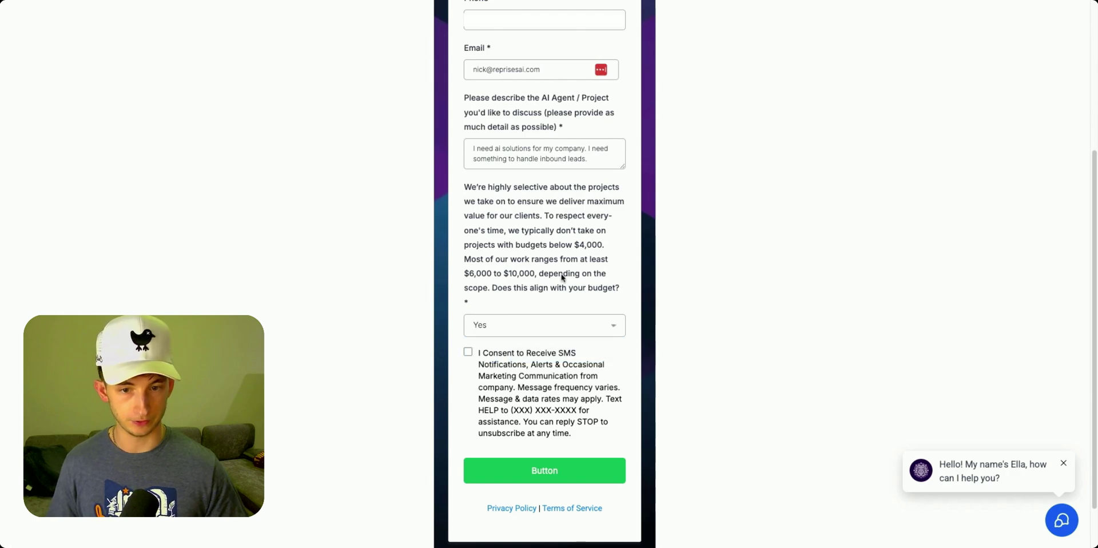
scroll(562, 283, down, 1)
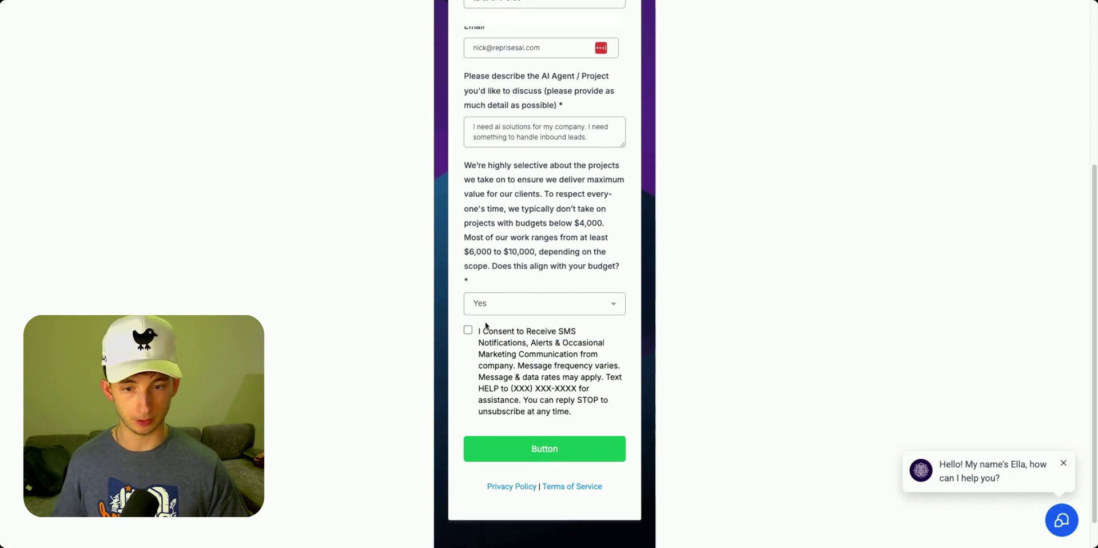
click(497, 309)
click(483, 328)
scroll(475, 312, down, 1)
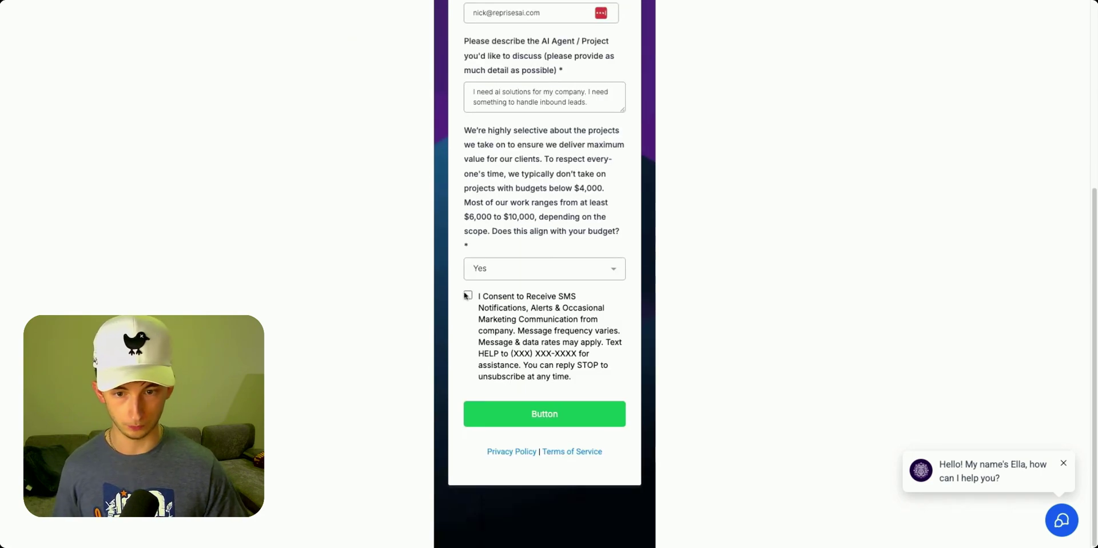
Tick the SMS consent checkbox and submit the form
click(468, 295)
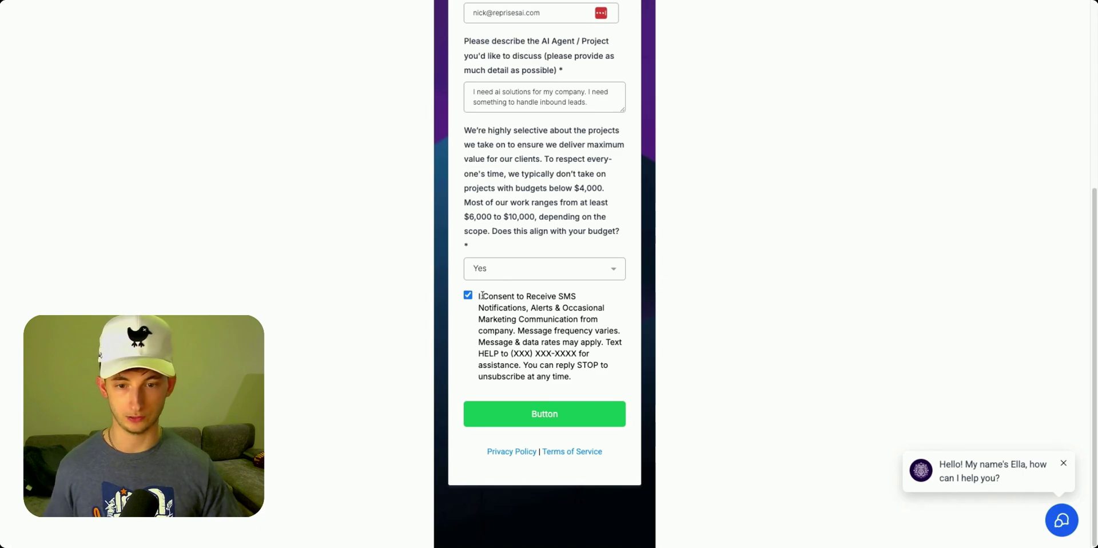
scroll(377, 360, up, 1)
click(518, 425)
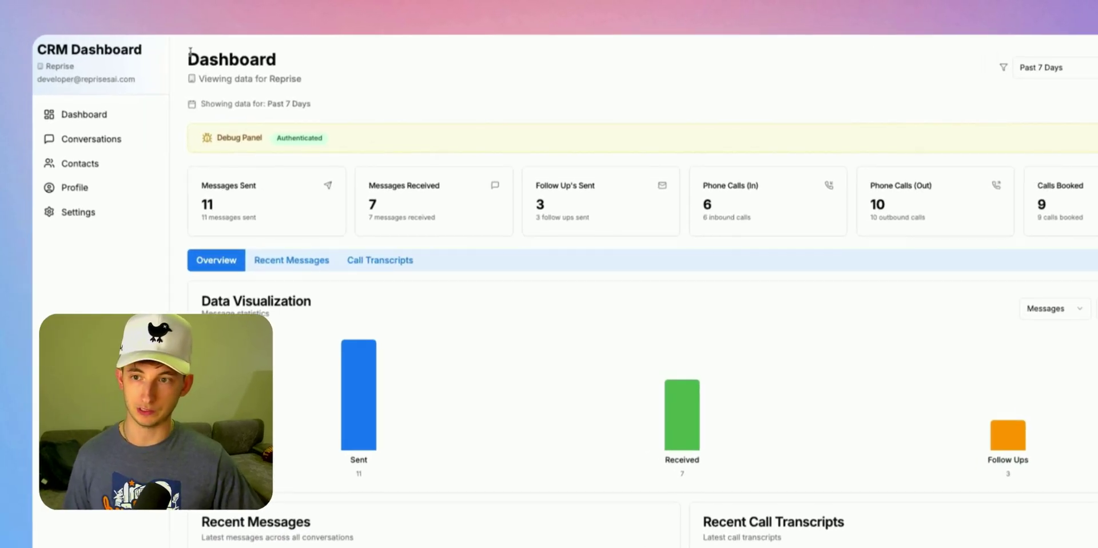
Open Call Transcripts and the latest call's transcript, tagged Booked Consultation
scroll(205, 187, down, 3)
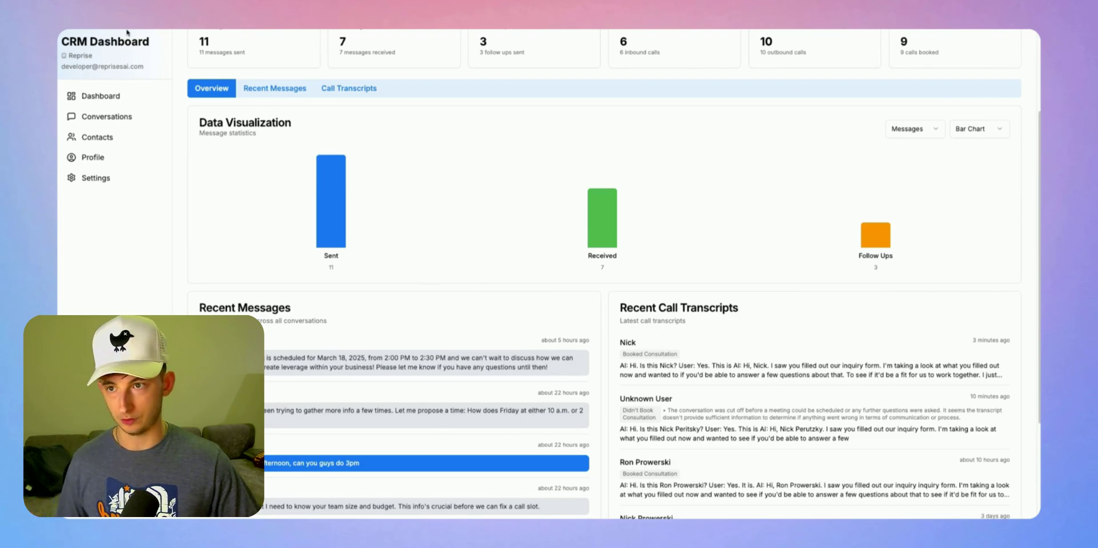
click(346, 219)
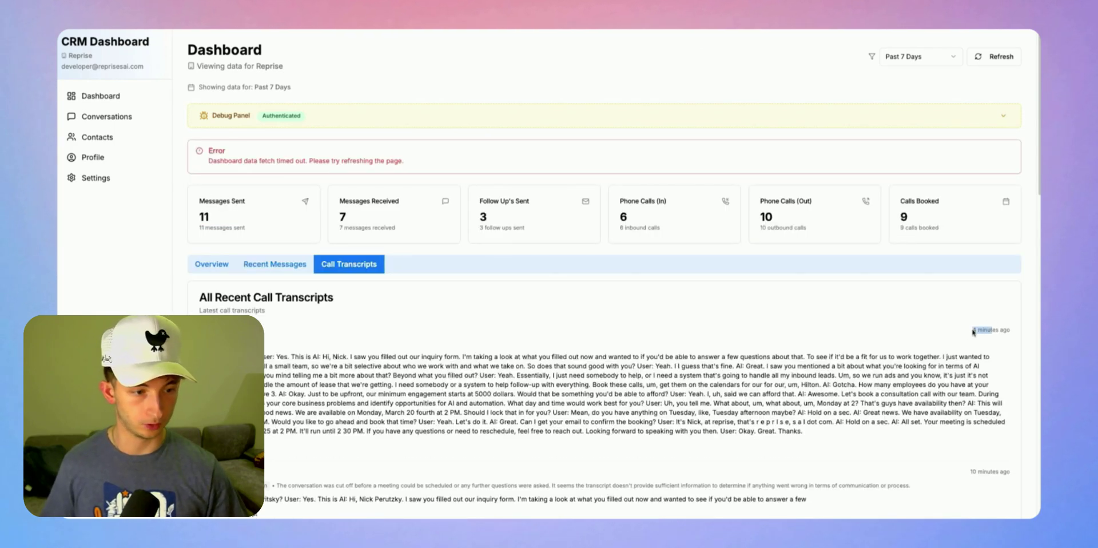
scroll(456, 328, down, 1)
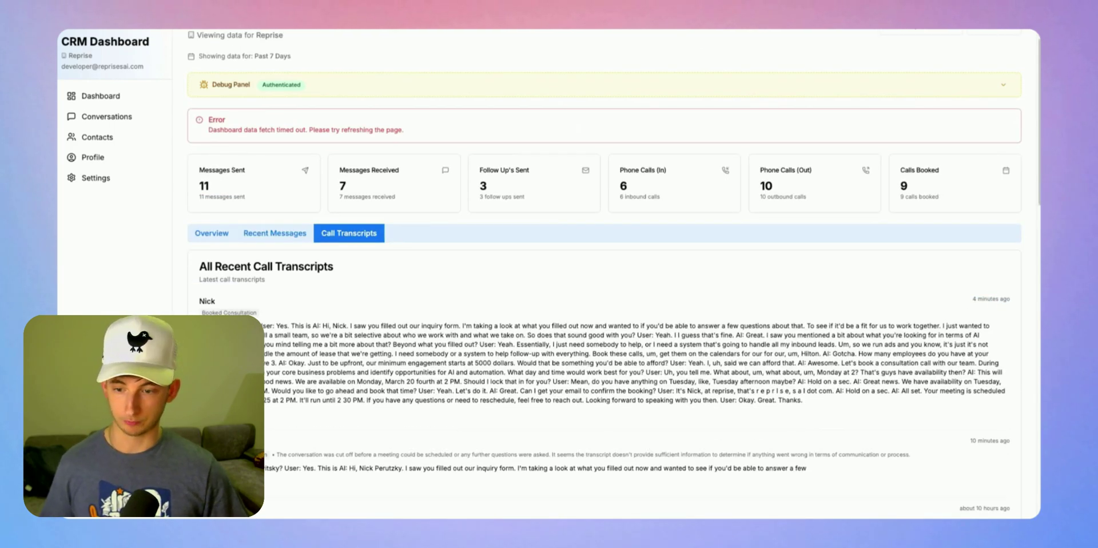
click(365, 343)
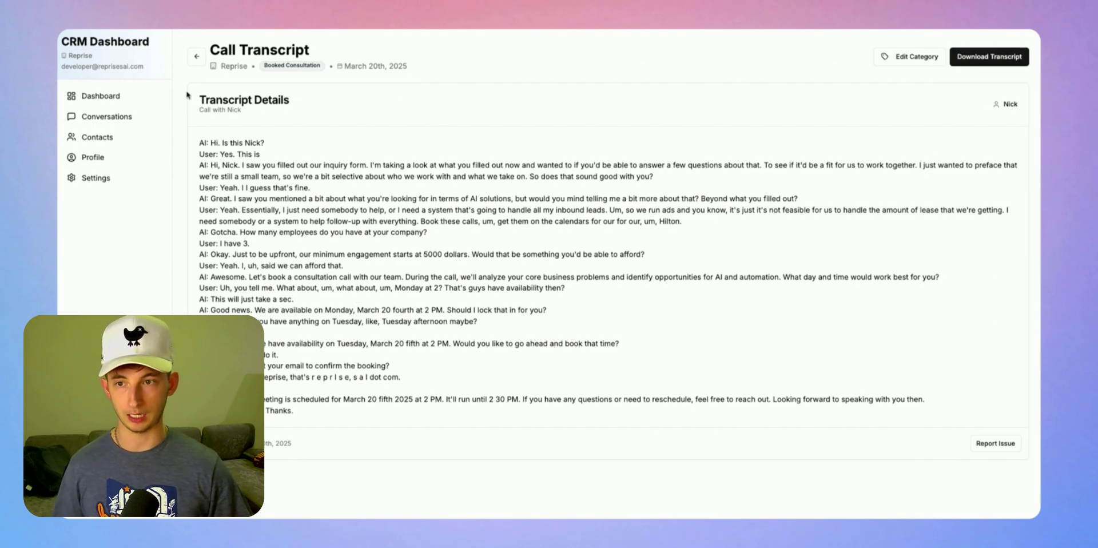
Go back from the transcript to the main Dashboard overview
click(196, 56)
click(92, 97)
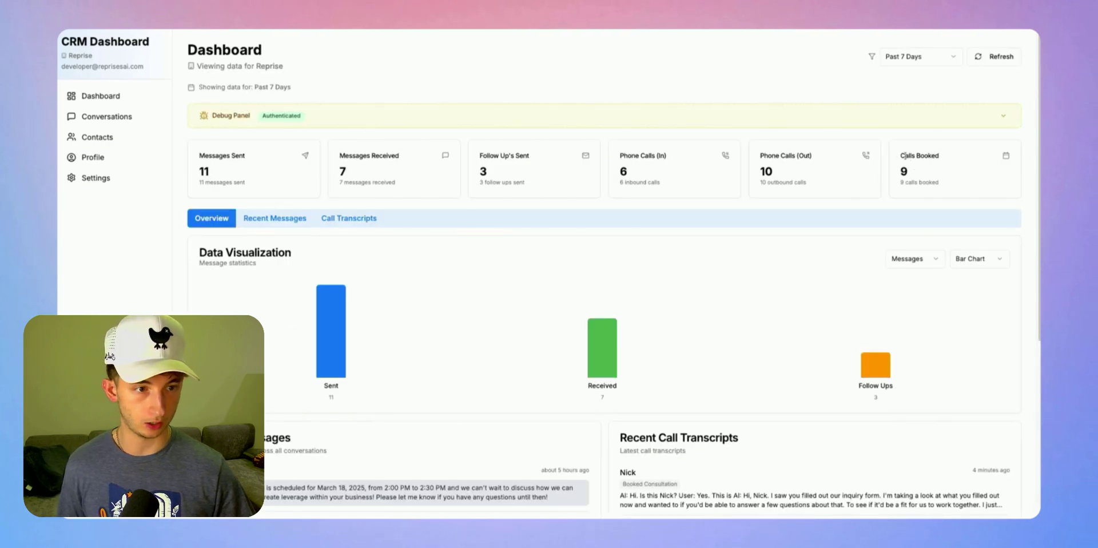
drag(902, 155, 913, 175)
click(914, 175)
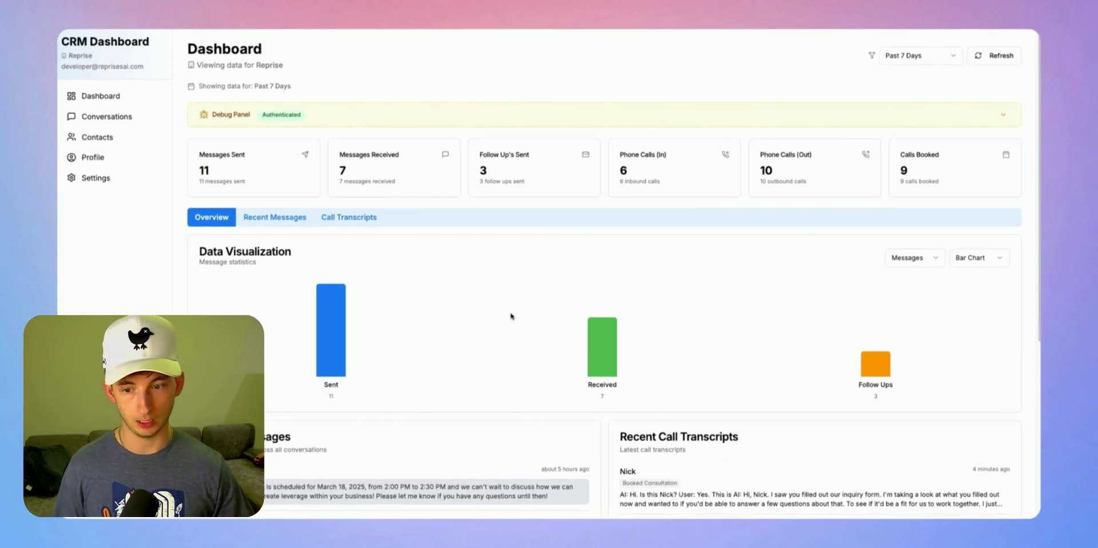
scroll(513, 316, down, 1)
scroll(915, 171, up, 1)
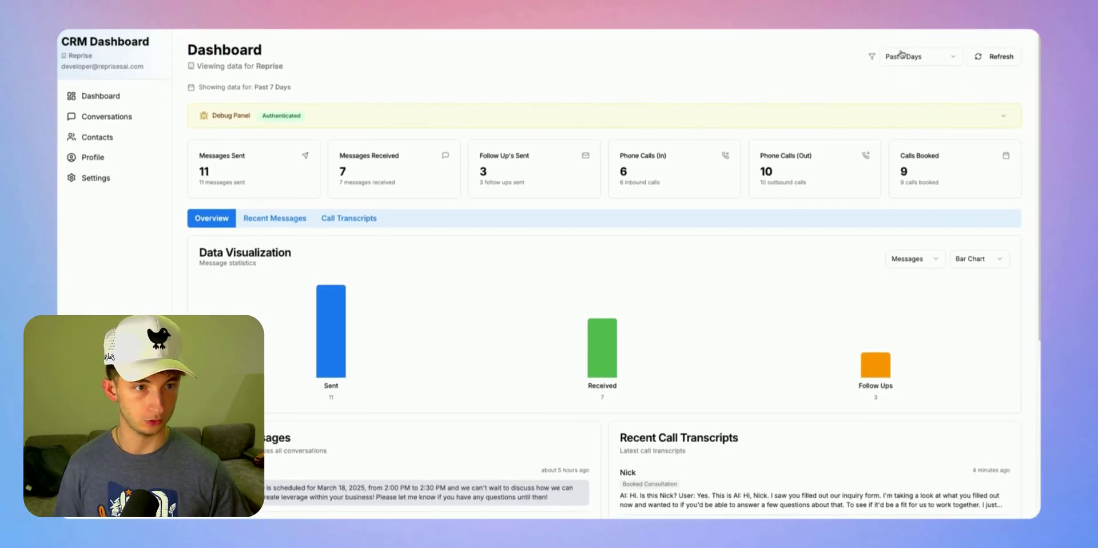
Keep the Past 7 Days range and switch the Data Visualization chart to Calls
click(902, 54)
click(913, 64)
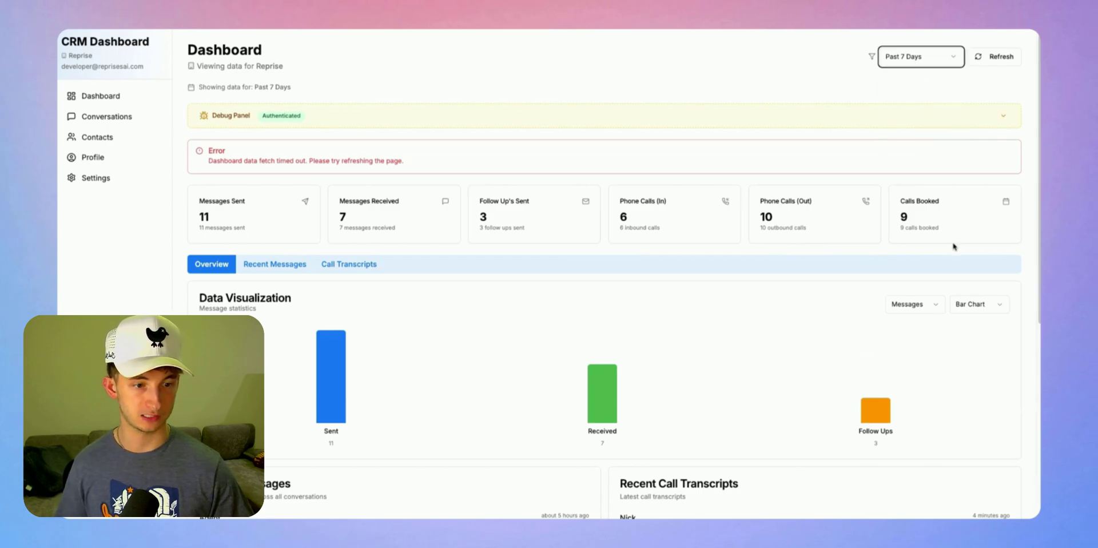
click(913, 304)
click(913, 341)
scroll(547, 360, down, 3)
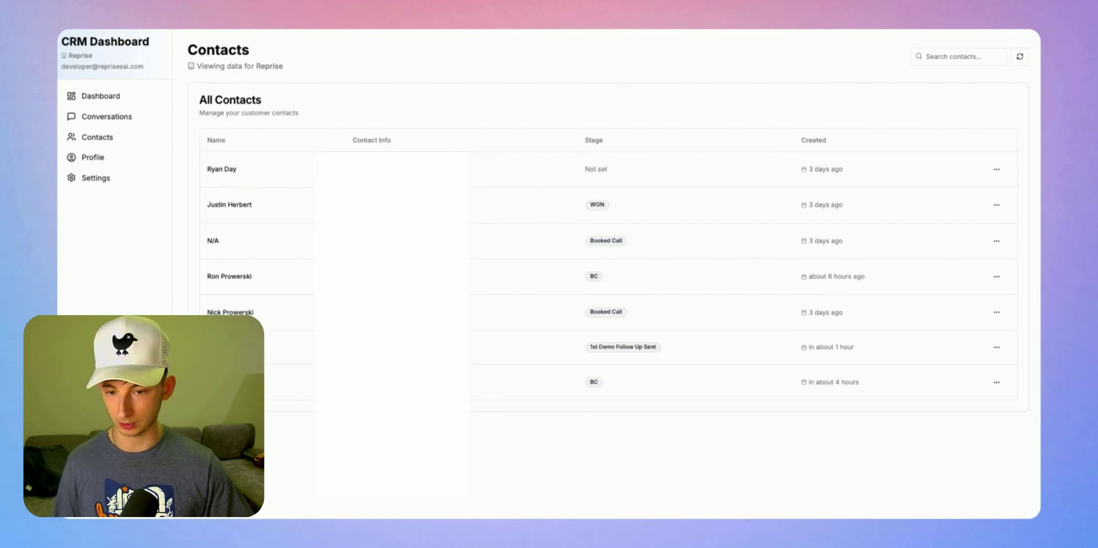
Open the new lead's contact record and view its Call Transcripts in Contact History
click(228, 382)
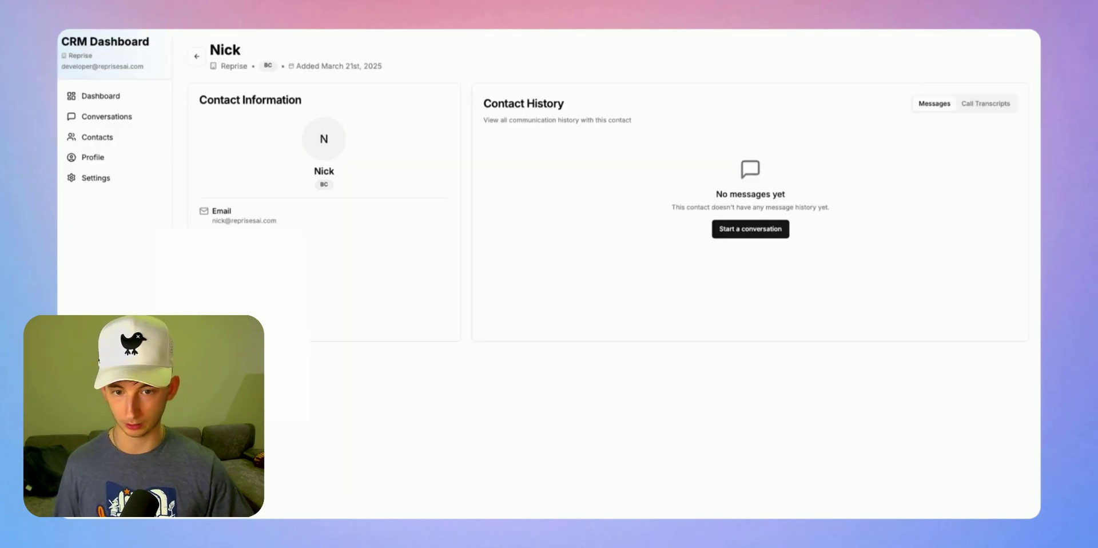
click(997, 106)
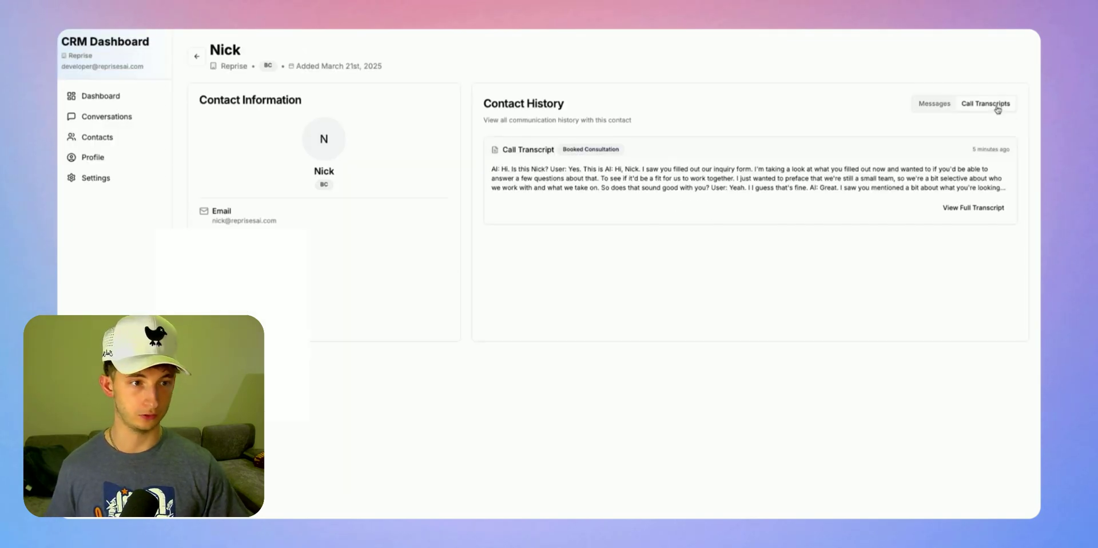
triple_click(490, 170)
click(655, 219)
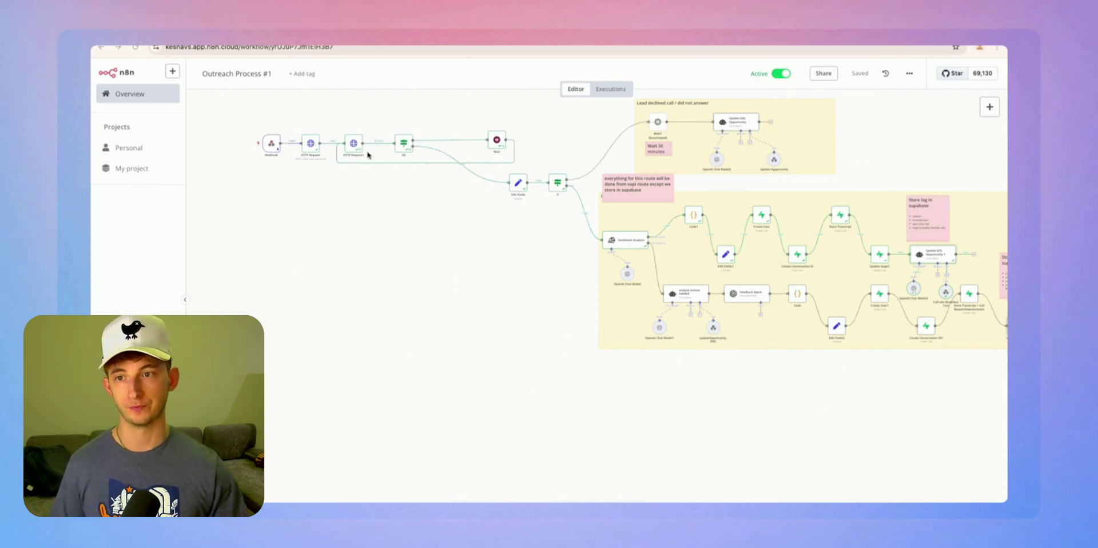
Pan the Outreach Process #1 canvas from its starting nodes to its right-hand branches
drag(395, 271, 591, 328)
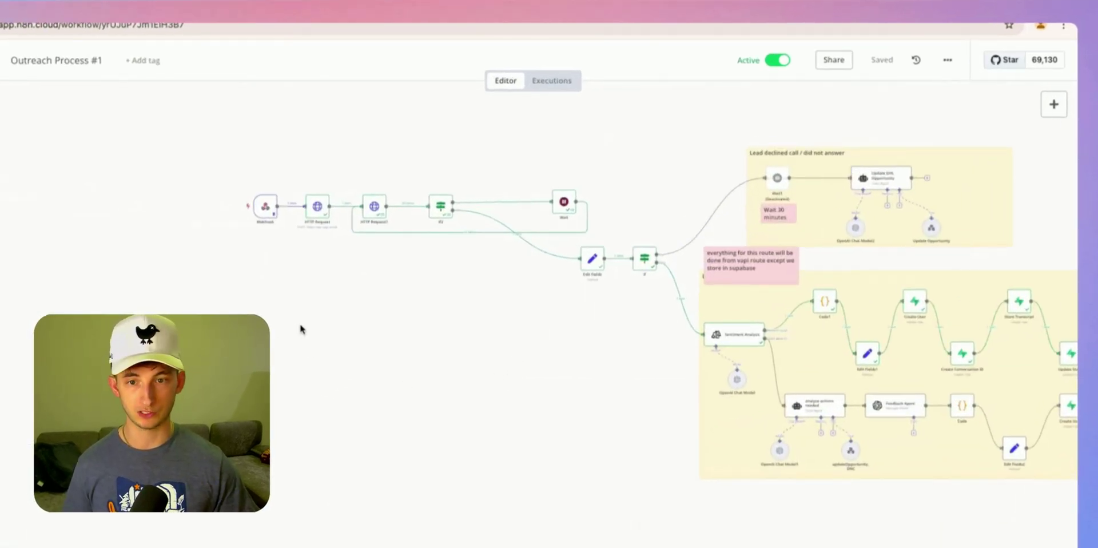
scroll(302, 329, left, 1)
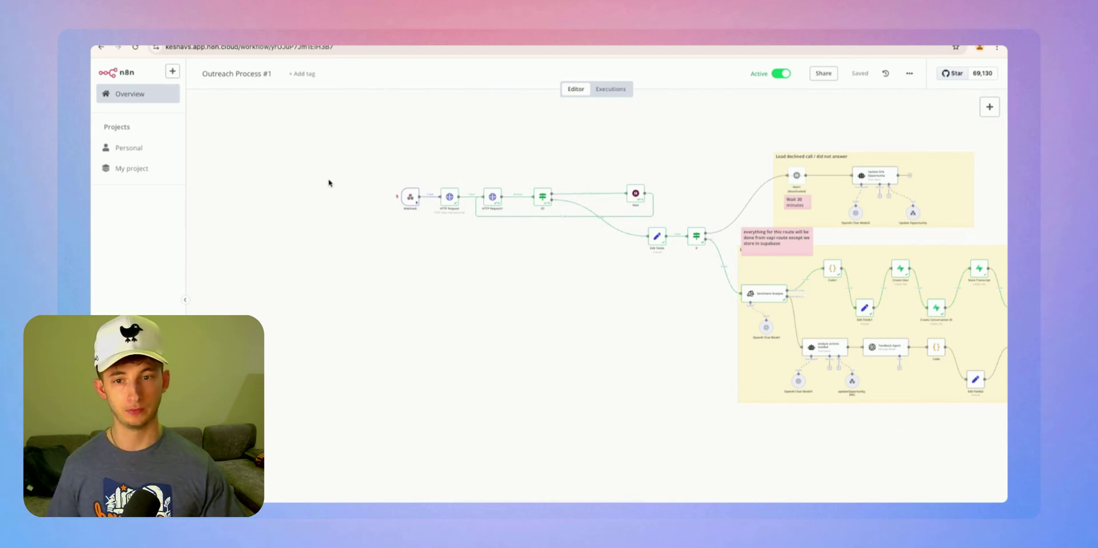
scroll(489, 291, right, 1)
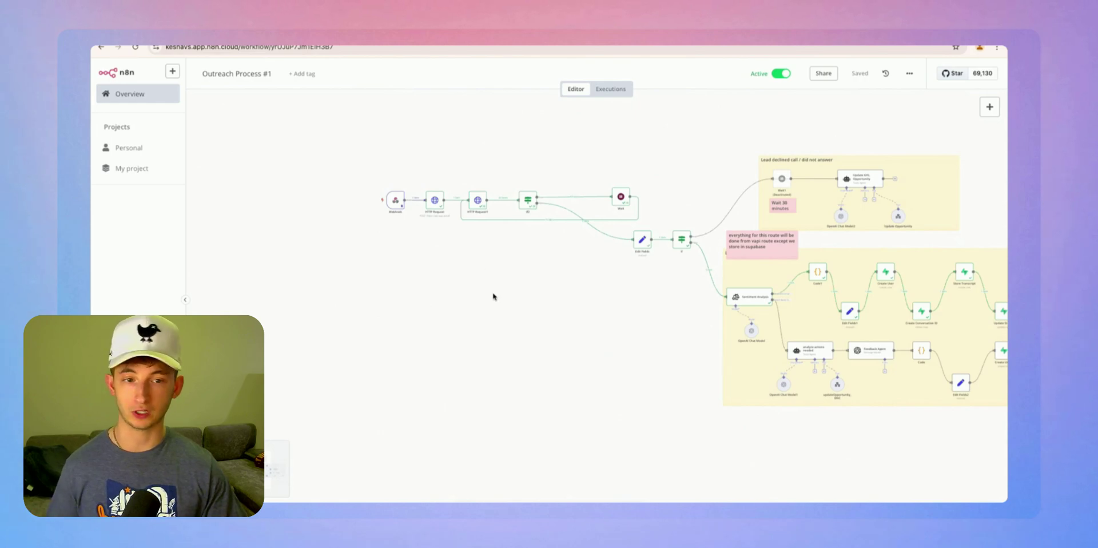
drag(654, 301, 627, 308)
scroll(626, 308, right, 4)
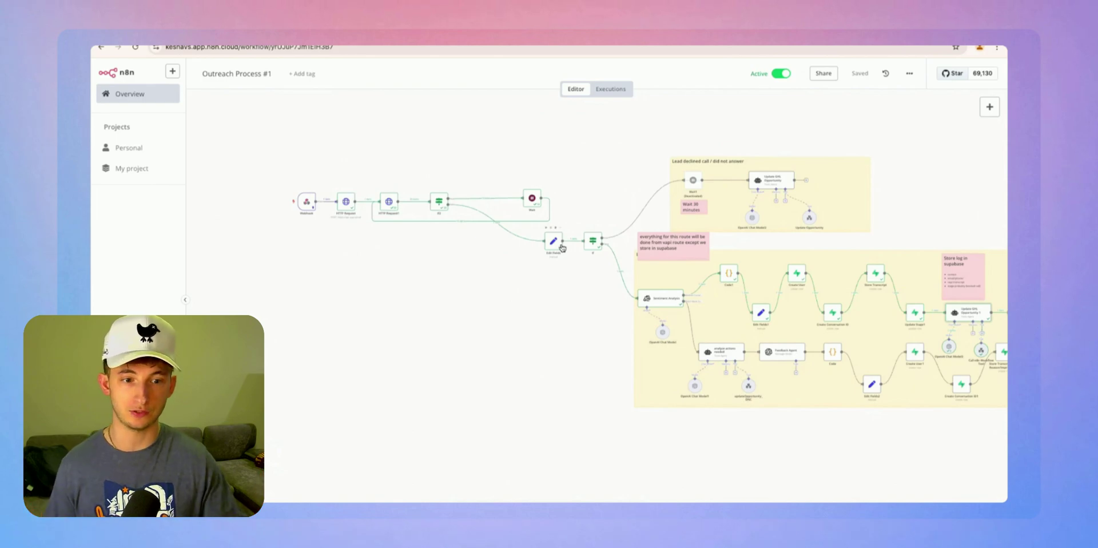
drag(583, 318, 424, 294)
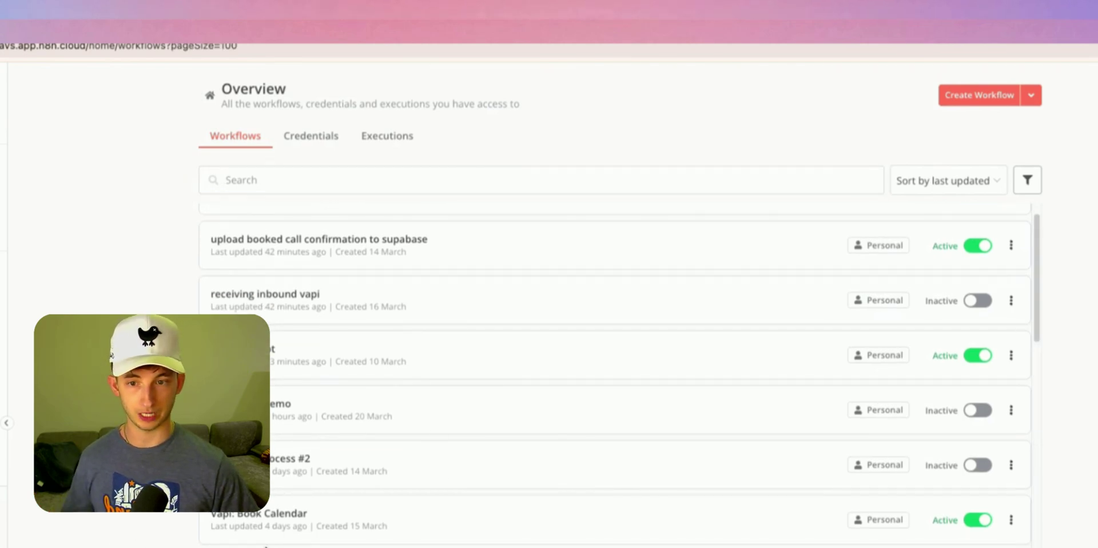
scroll(959, 296, up, 1)
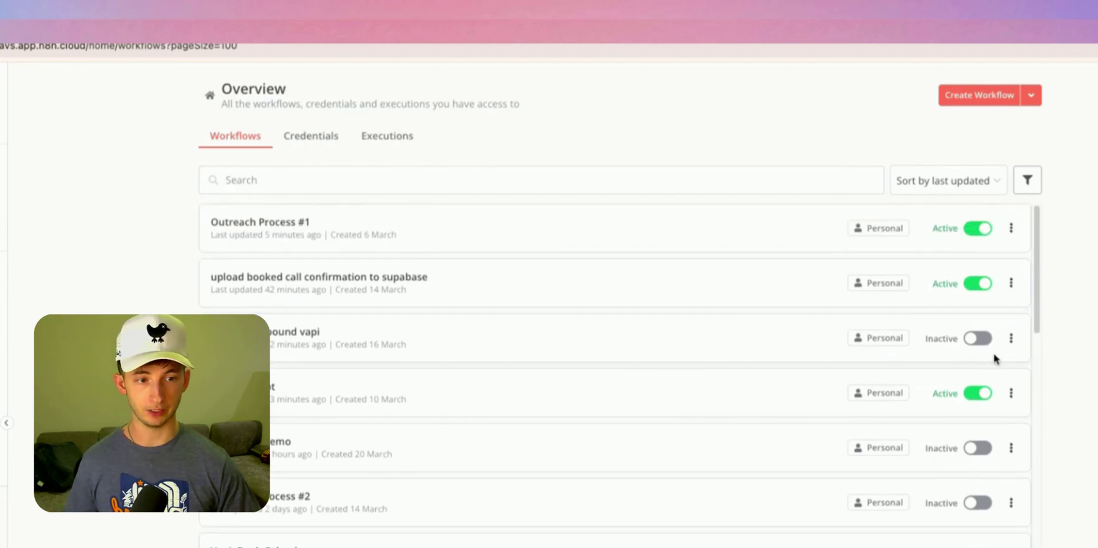
scroll(527, 465, down, 8)
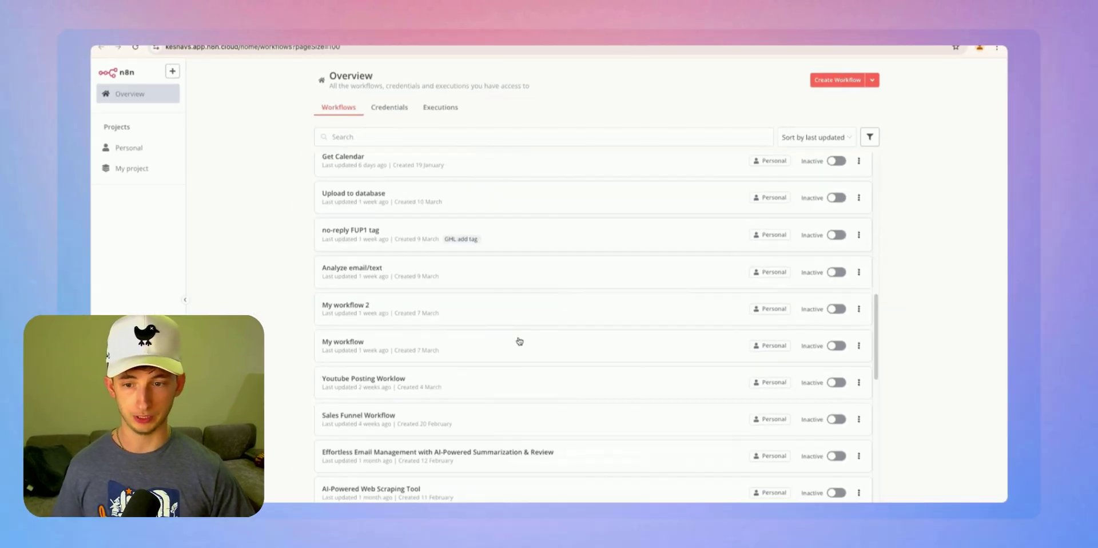
scroll(491, 480, down, 5)
scroll(492, 480, up, 15)
scroll(428, 328, down, 7)
scroll(488, 311, up, 4)
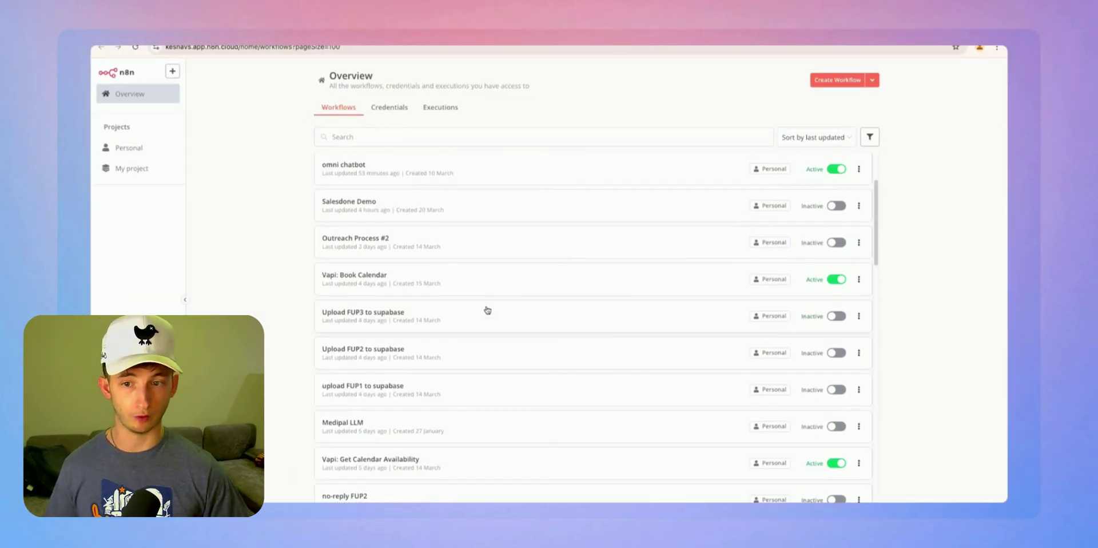
scroll(485, 308, up, 3)
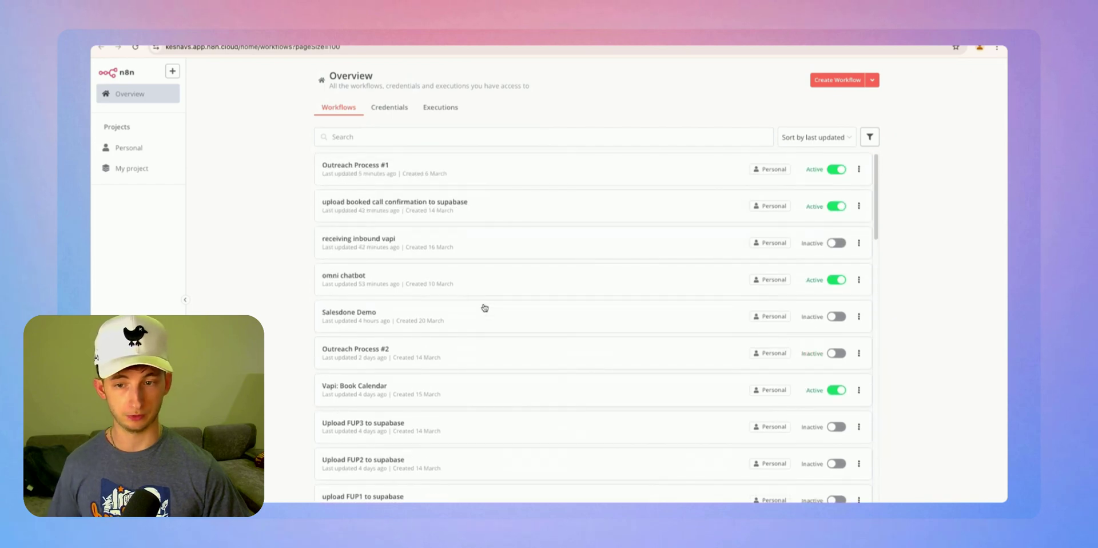
Open the omni chatbot workflow and shift its canvas up to see the branches
click(353, 277)
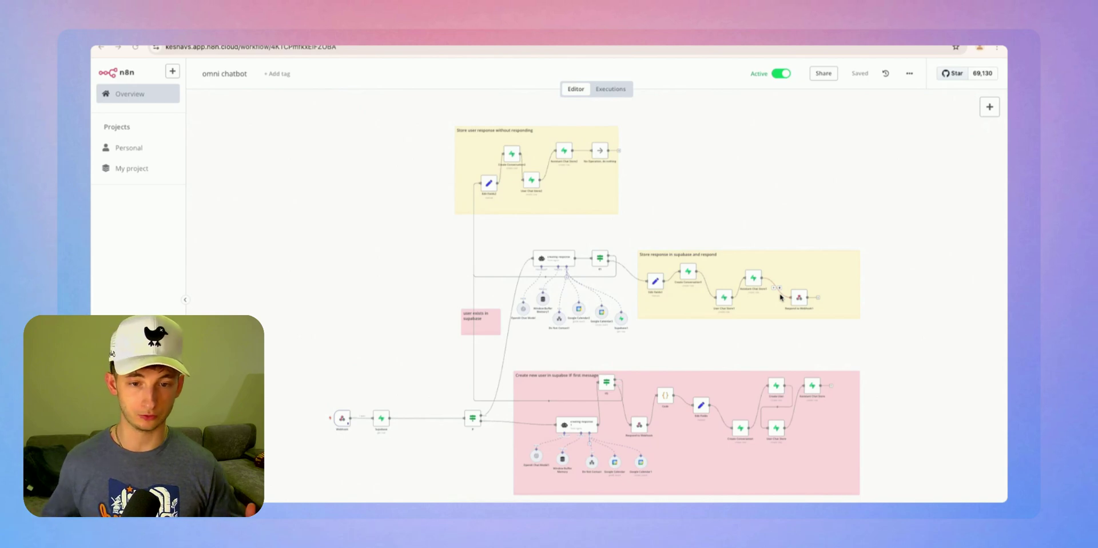
drag(418, 461, 438, 400)
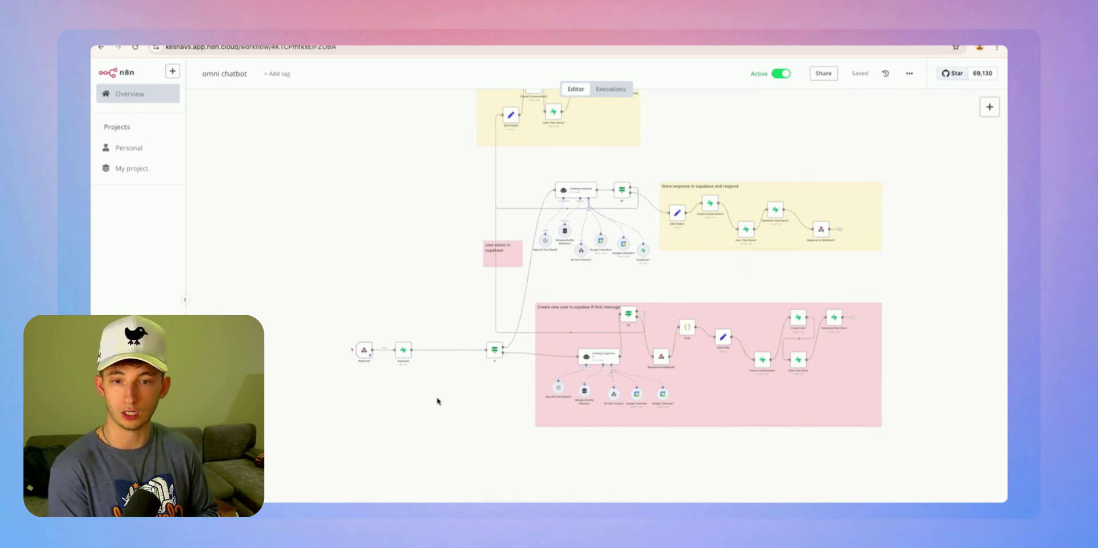
Open the 20 Mar 19:30:37 execution and review the lead's incoming message in the Webhook node
click(610, 88)
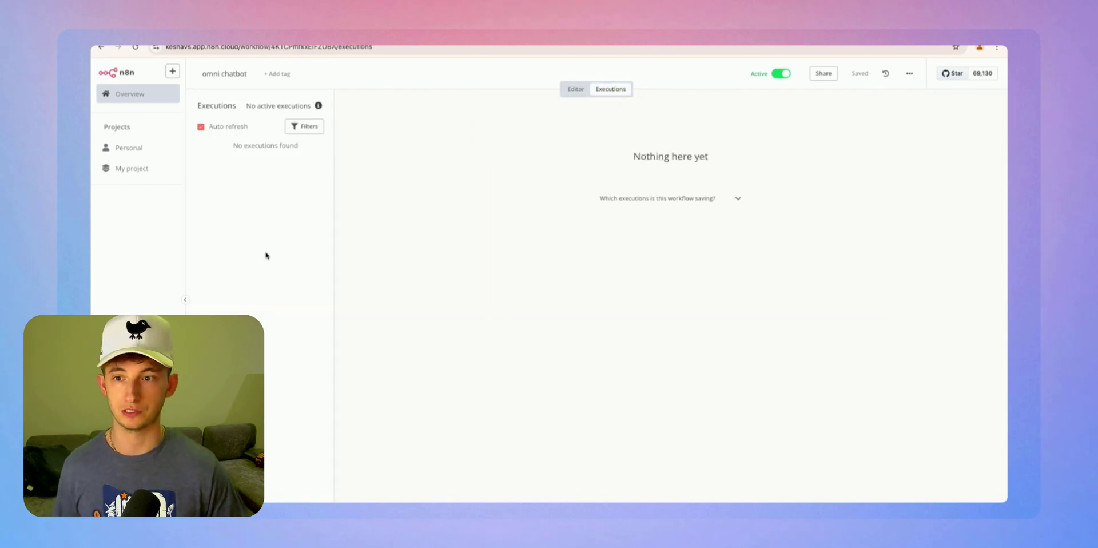
click(261, 207)
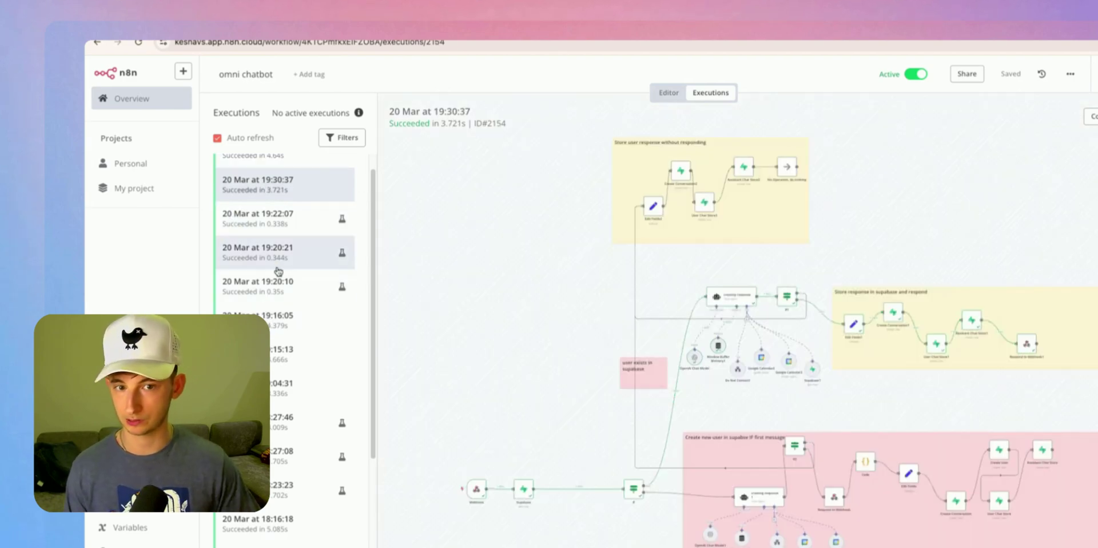
scroll(418, 263, down, 3)
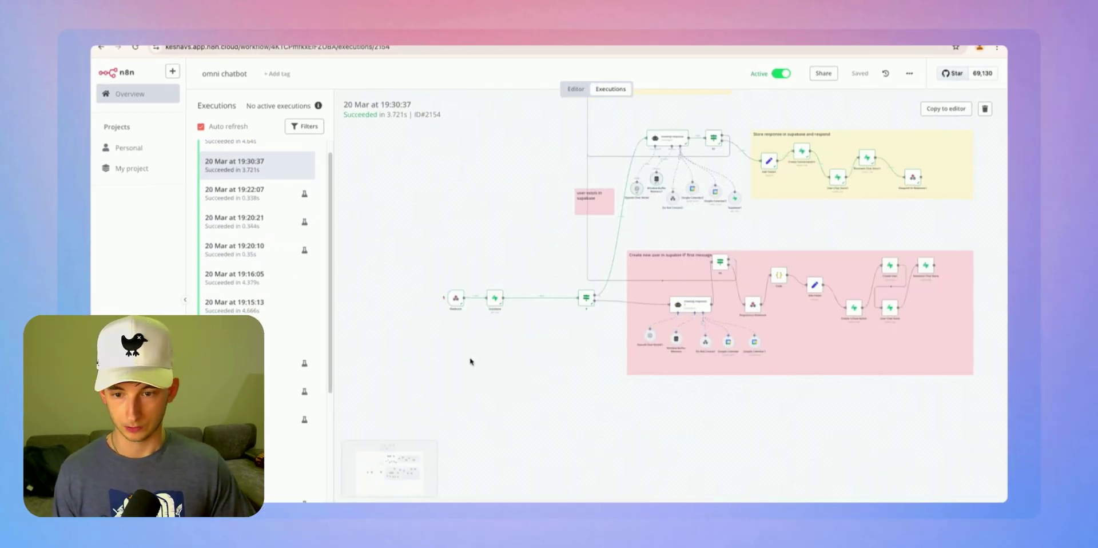
double_click(455, 299)
drag(430, 427, 609, 437)
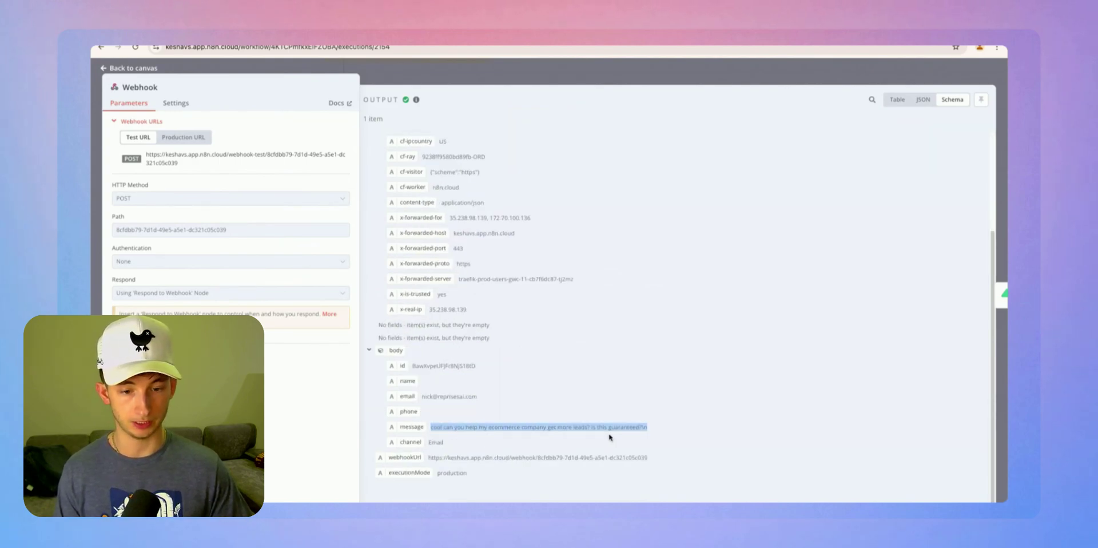
click(670, 429)
click(519, 77)
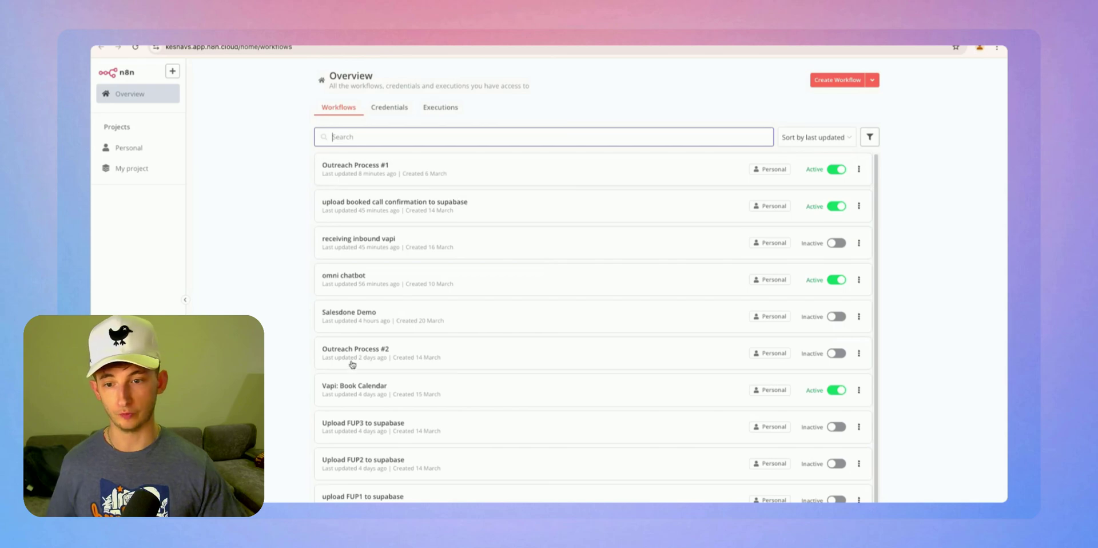
Set the workflow list to 100/page and browse older workflows like booked call, DNC, no-reply FUP1
scroll(352, 362, down, 1)
click(840, 499)
click(837, 488)
scroll(412, 430, down, 10)
scroll(321, 385, down, 3)
scroll(312, 371, up, 10)
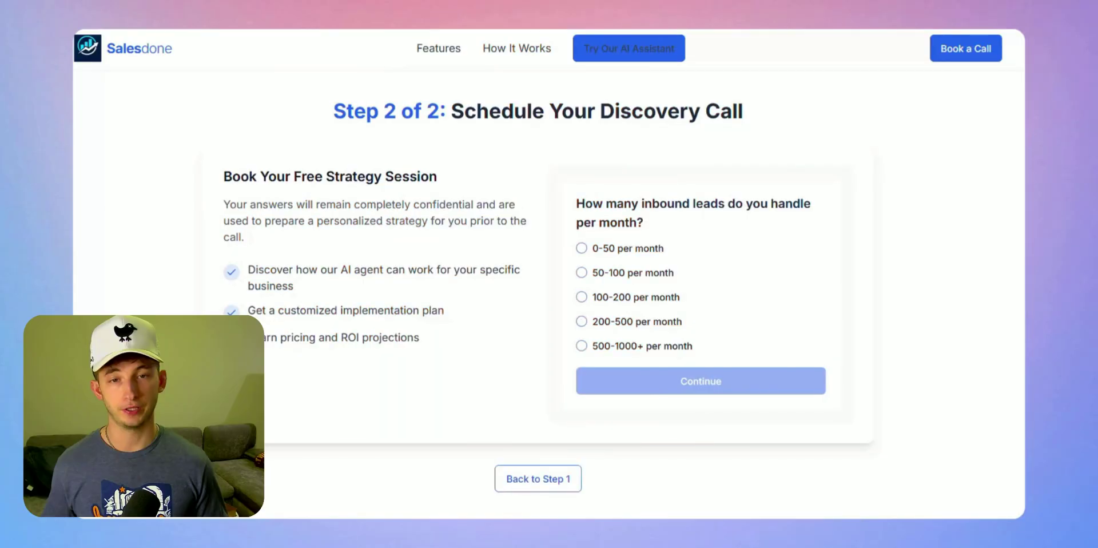
Scroll the Salesdone page down to the footer and back up to 'Double Your Booked Appointments'
scroll(537, 286, down, 6)
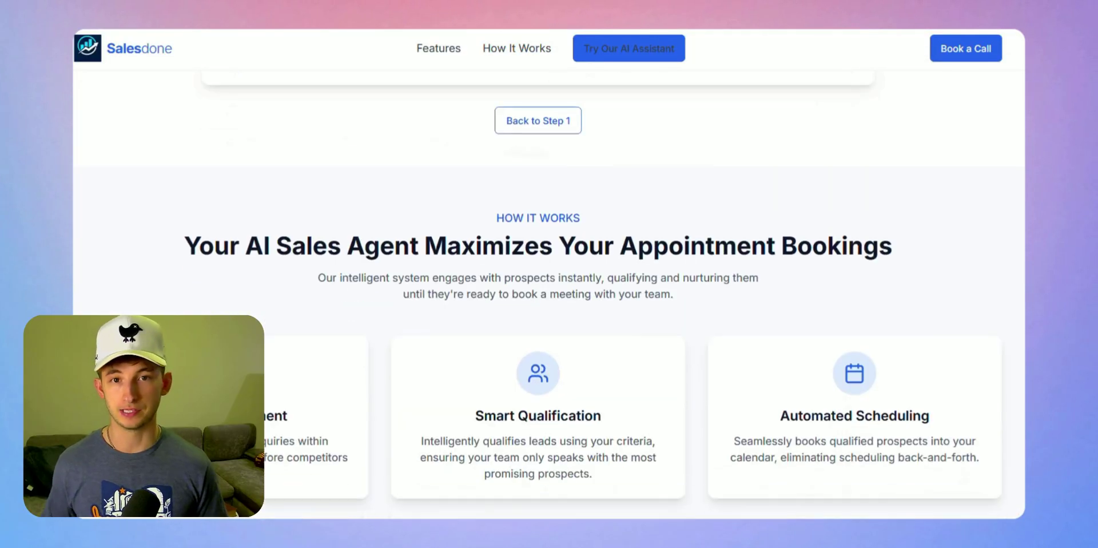
scroll(537, 286, down, 15)
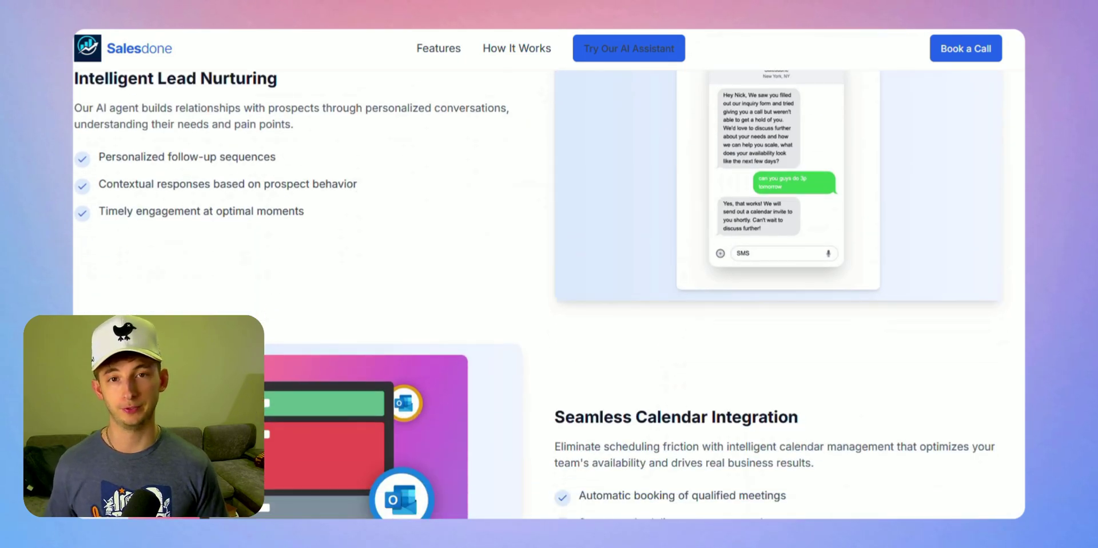
scroll(537, 286, down, 15)
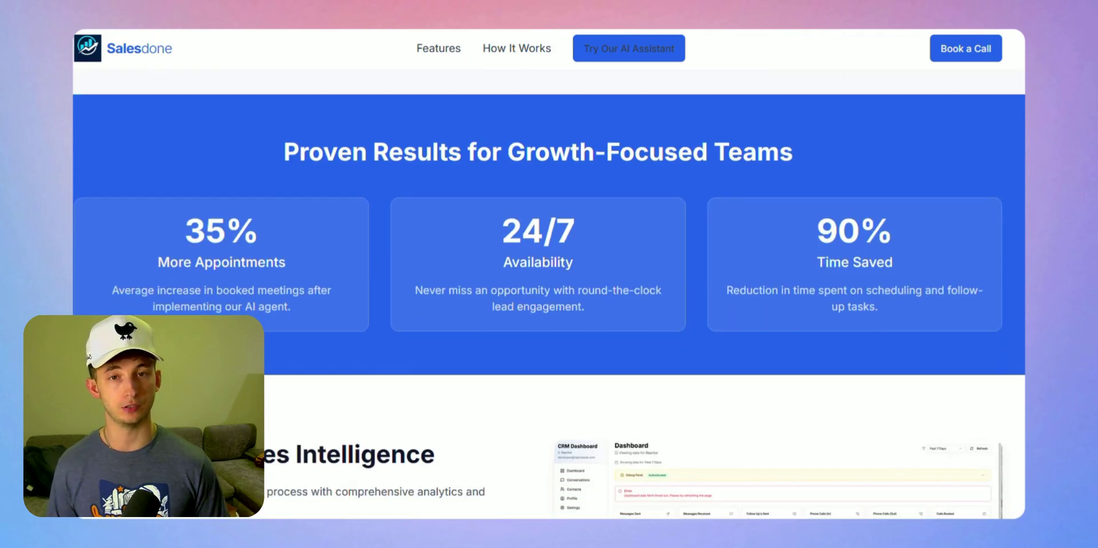
scroll(537, 286, down, 12)
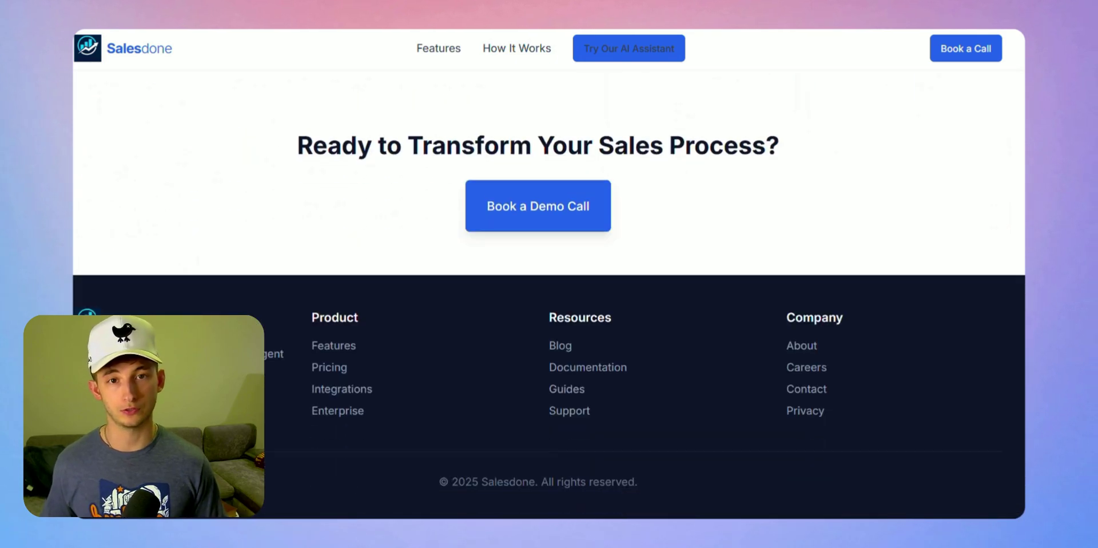
scroll(537, 286, up, 15)
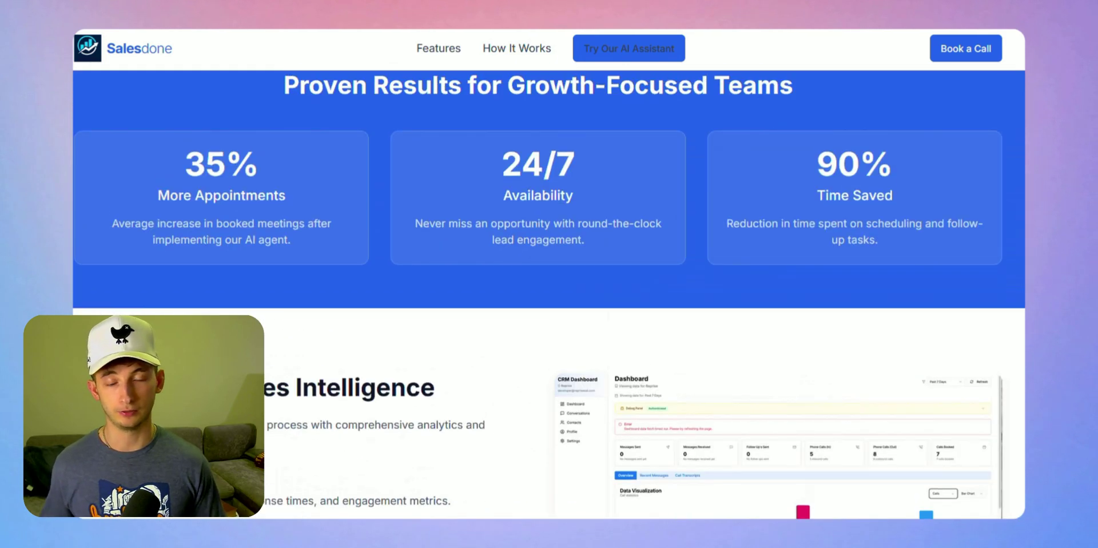
scroll(537, 286, up, 10)
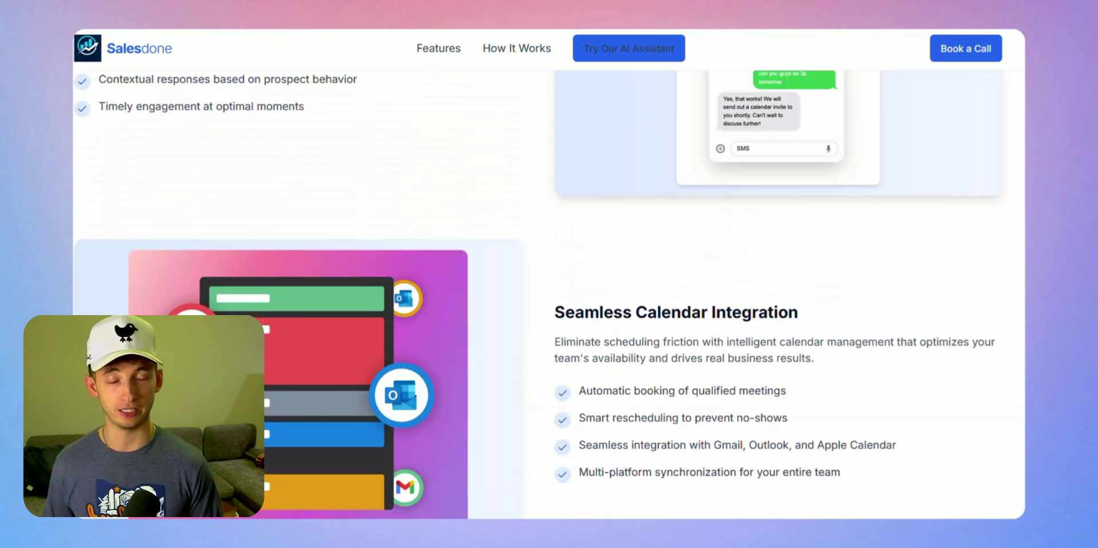
scroll(538, 286, up, 12)
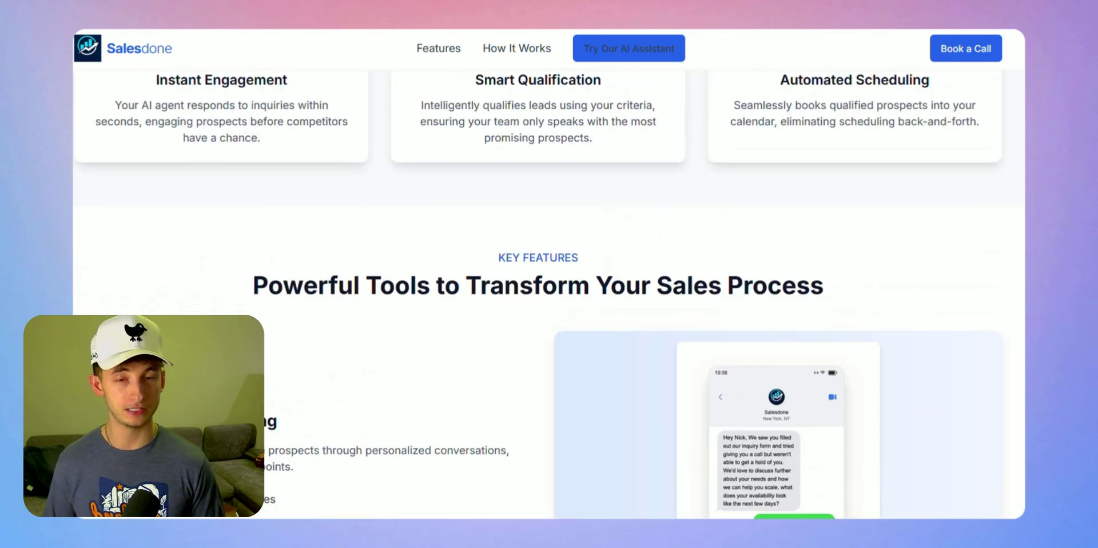
scroll(538, 286, up, 12)
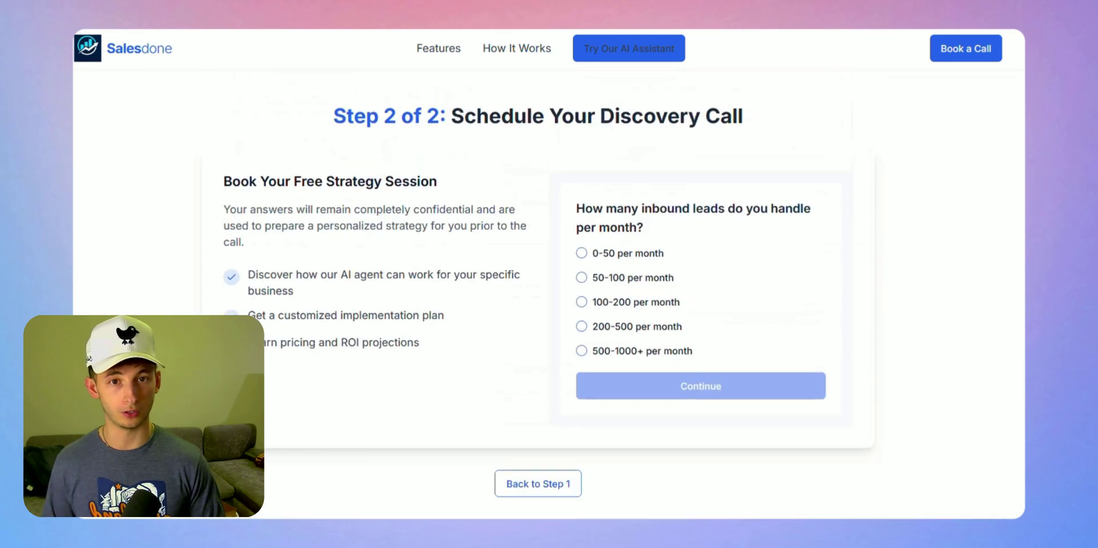
scroll(538, 286, down, 3)
scroll(538, 286, up, 6)
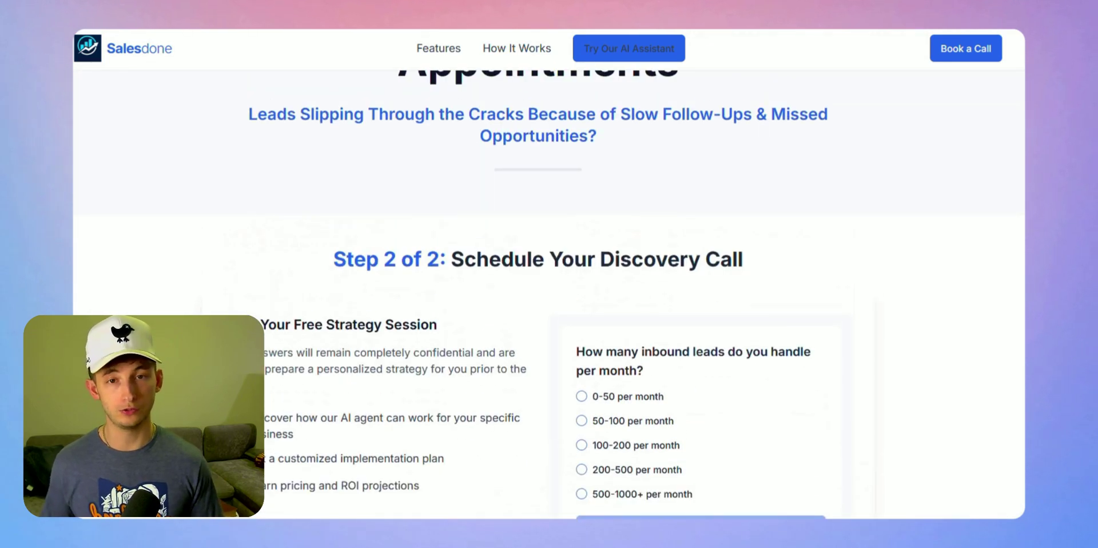
click(662, 59)
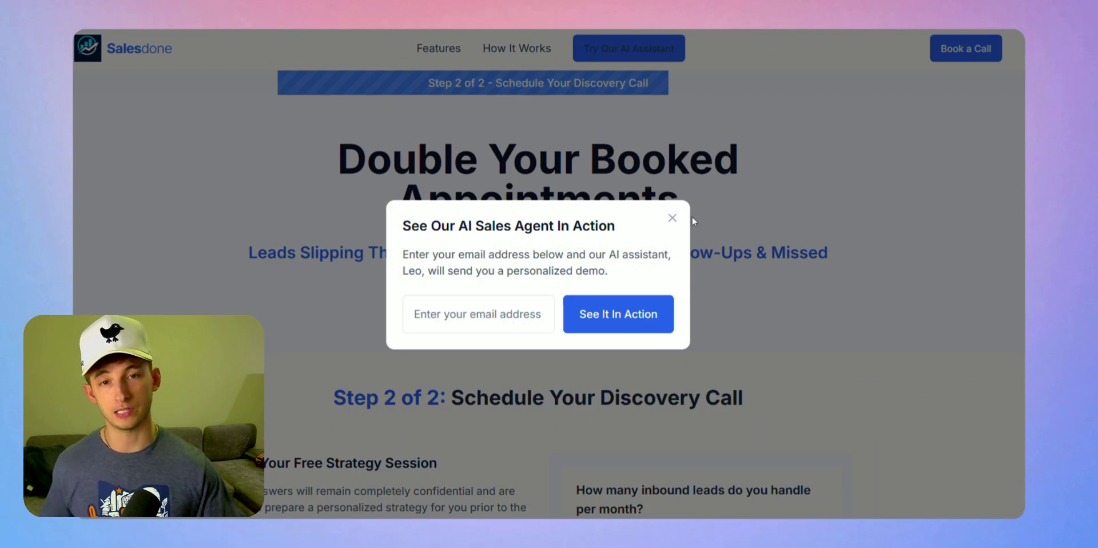
click(673, 218)
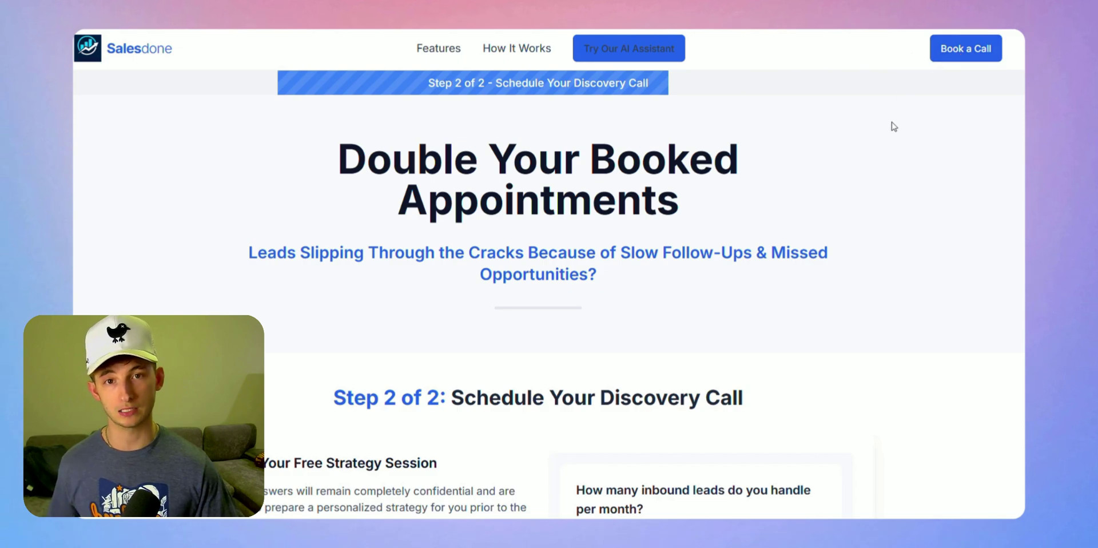
scroll(833, 212, down, 10)
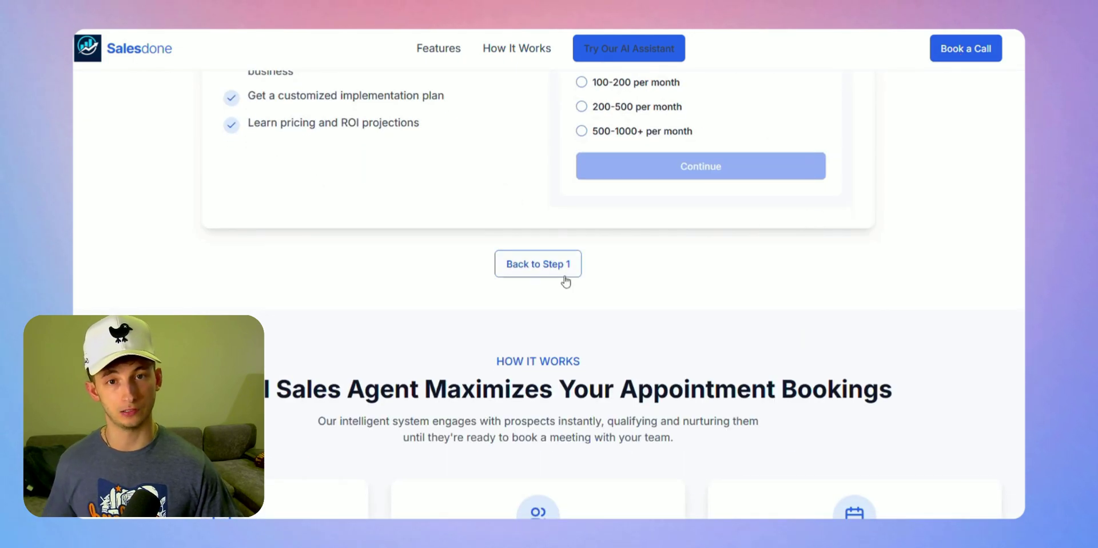
scroll(552, 275, down, 5)
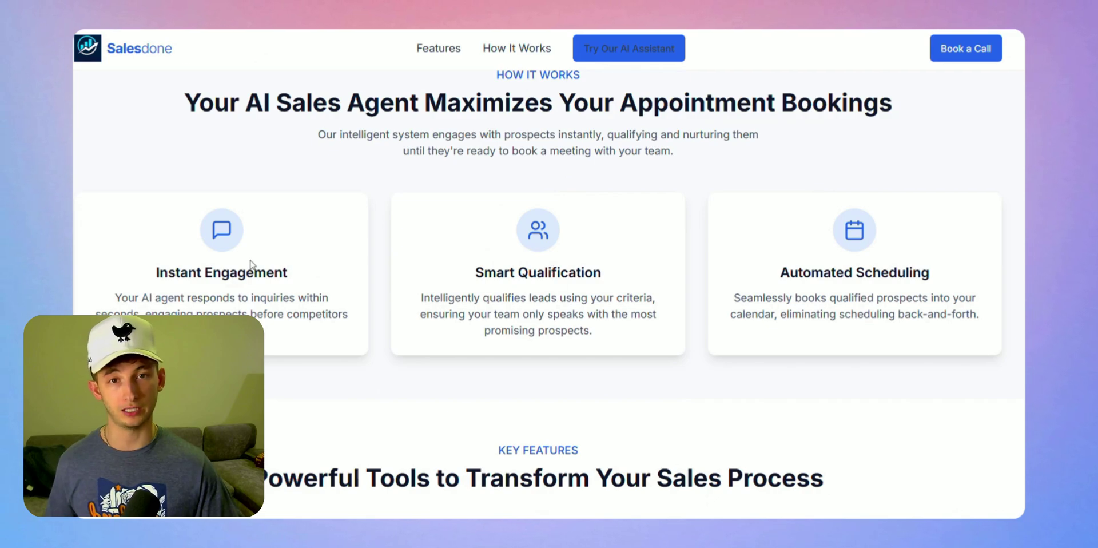
drag(149, 273, 315, 286)
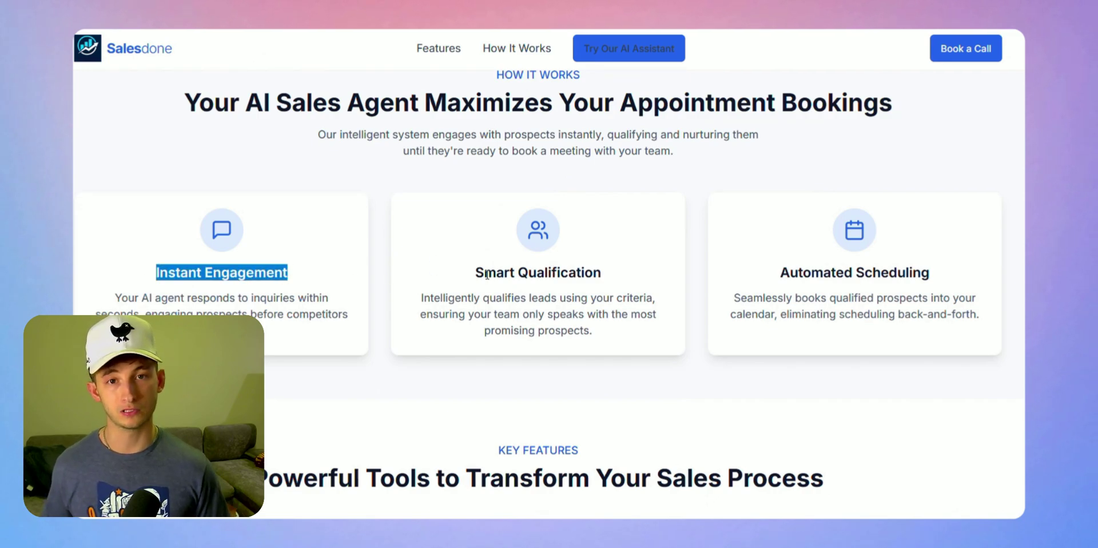
drag(477, 273, 646, 290)
drag(779, 272, 936, 269)
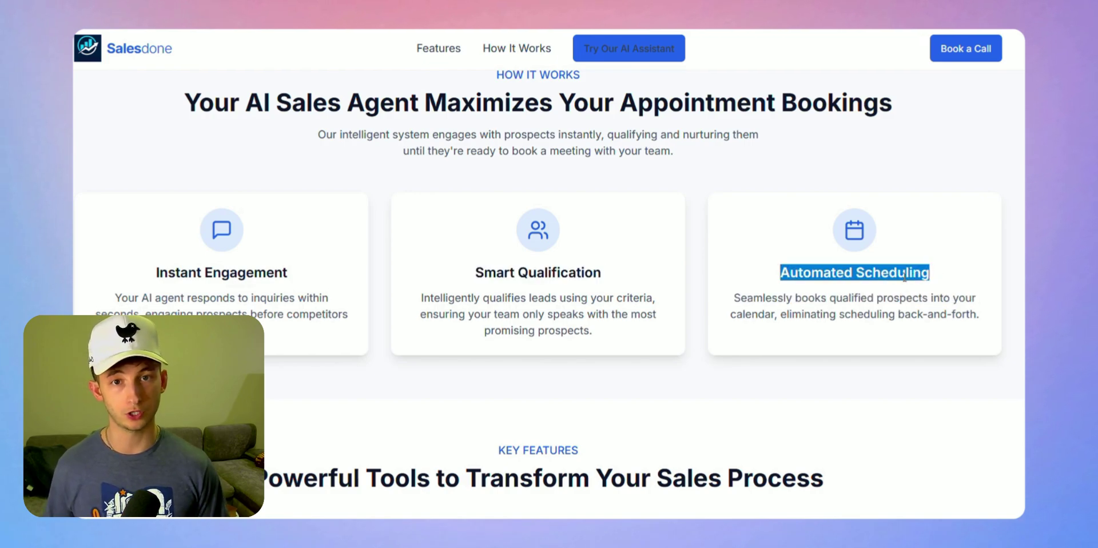
scroll(863, 293, down, 7)
scroll(863, 293, down, 10)
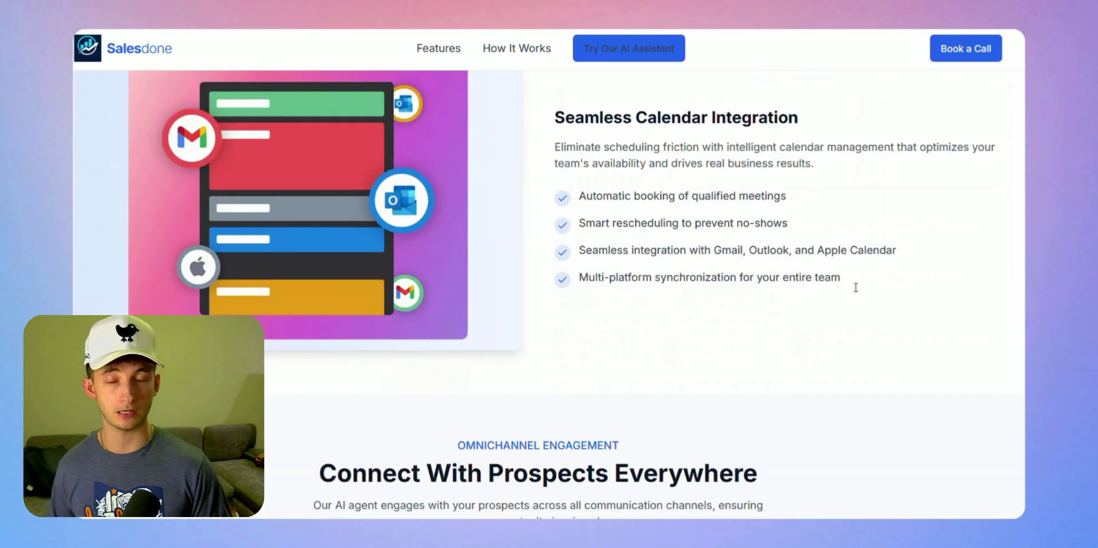
scroll(414, 320, down, 3)
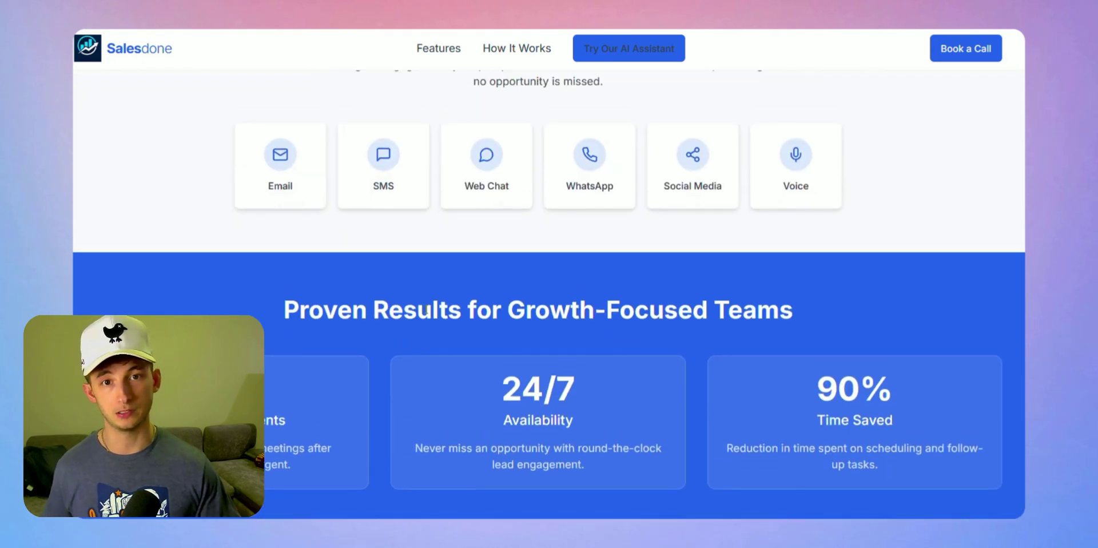
scroll(345, 287, up, 1)
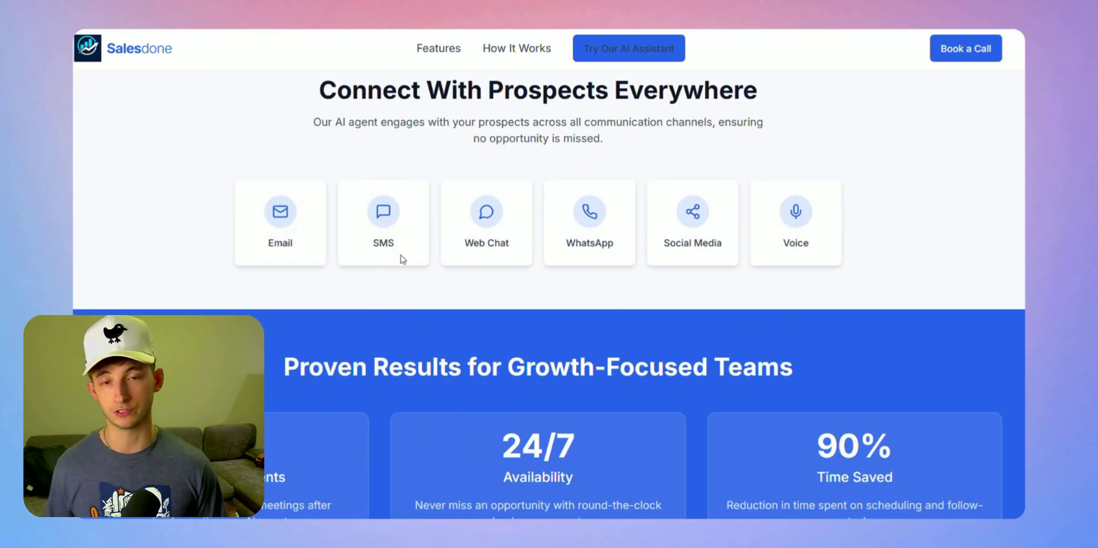
scroll(617, 285, down, 10)
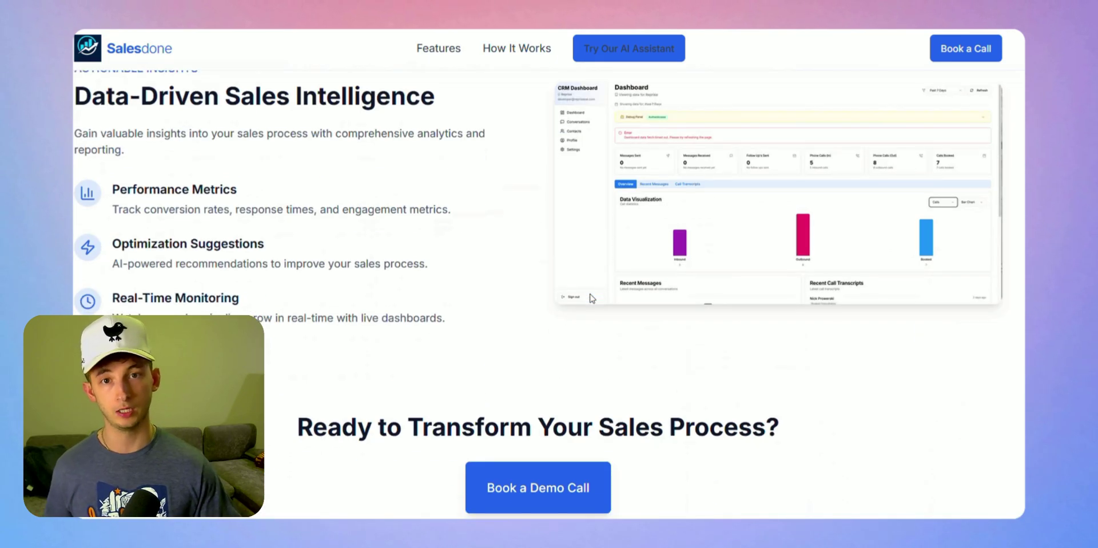
scroll(589, 343, down, 1)
click(561, 417)
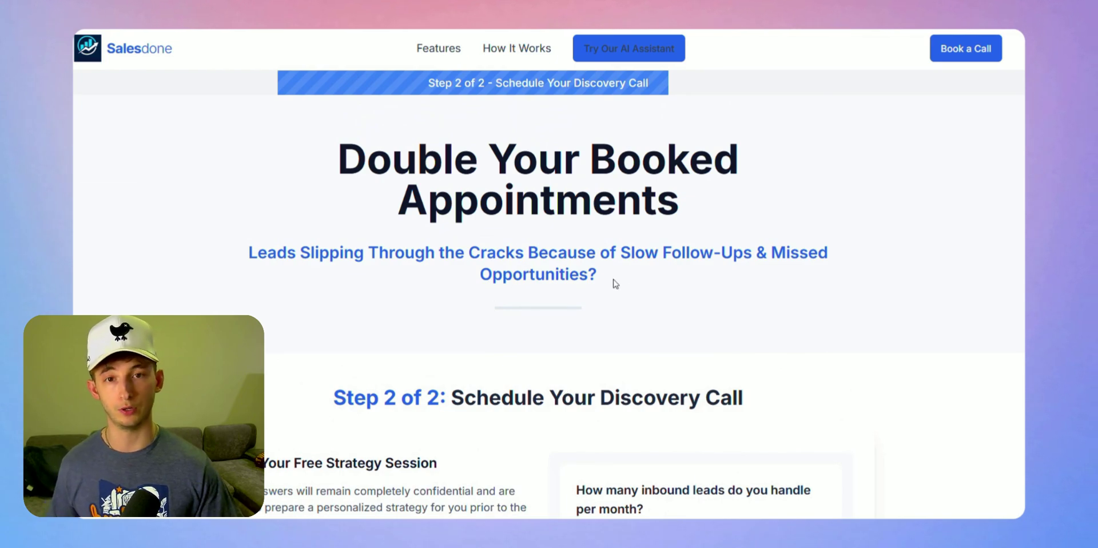
Highlight the subtitle about leads slipping through, then move down to the Step 2 form
drag(612, 281, 238, 261)
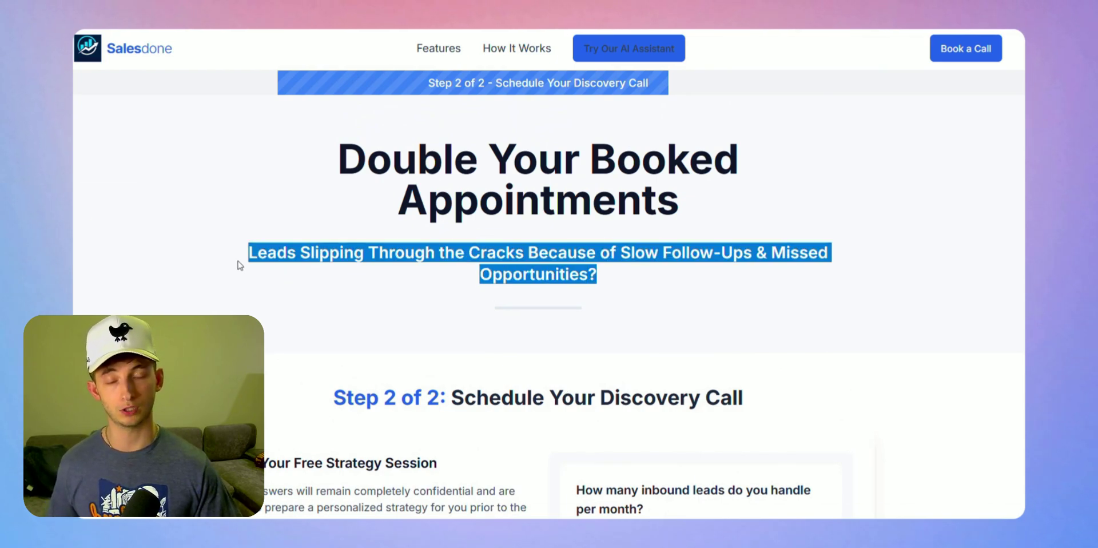
click(712, 291)
scroll(689, 296, down, 4)
scroll(711, 332, down, 1)
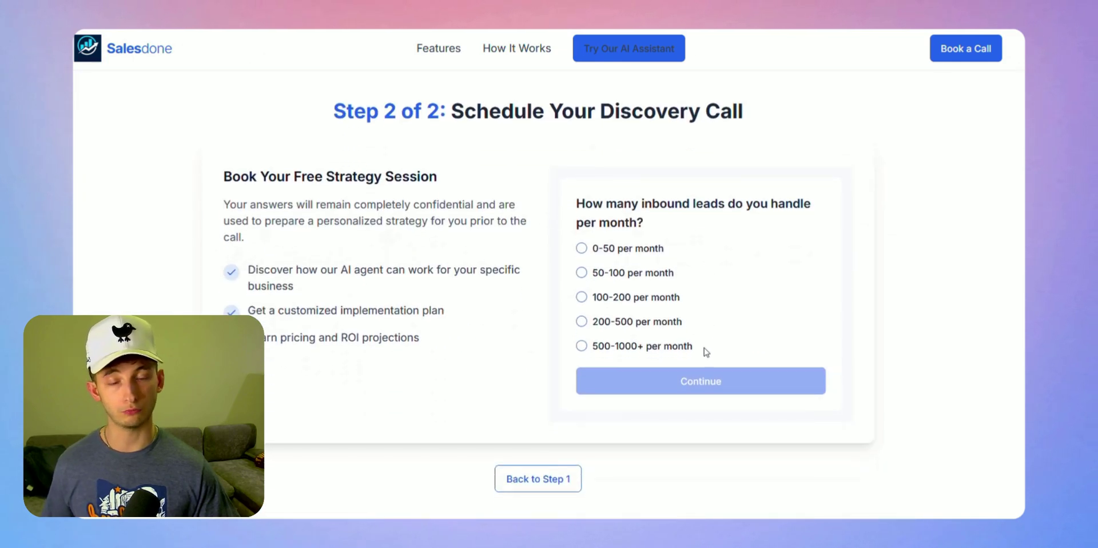
Answer monthly inbound leads with '500-1000+ per month' and continue to the next step
click(582, 346)
click(582, 321)
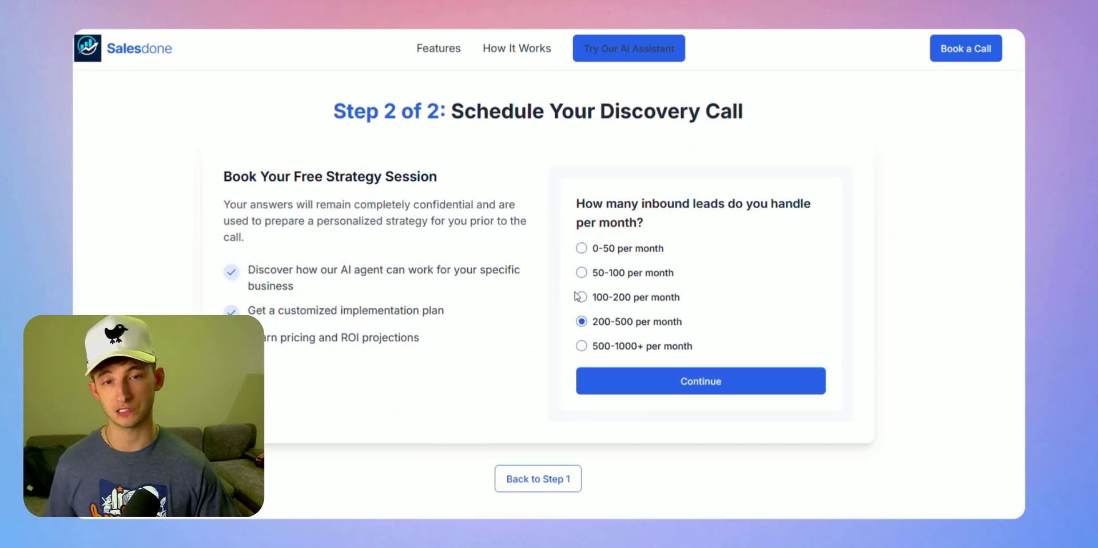
click(581, 296)
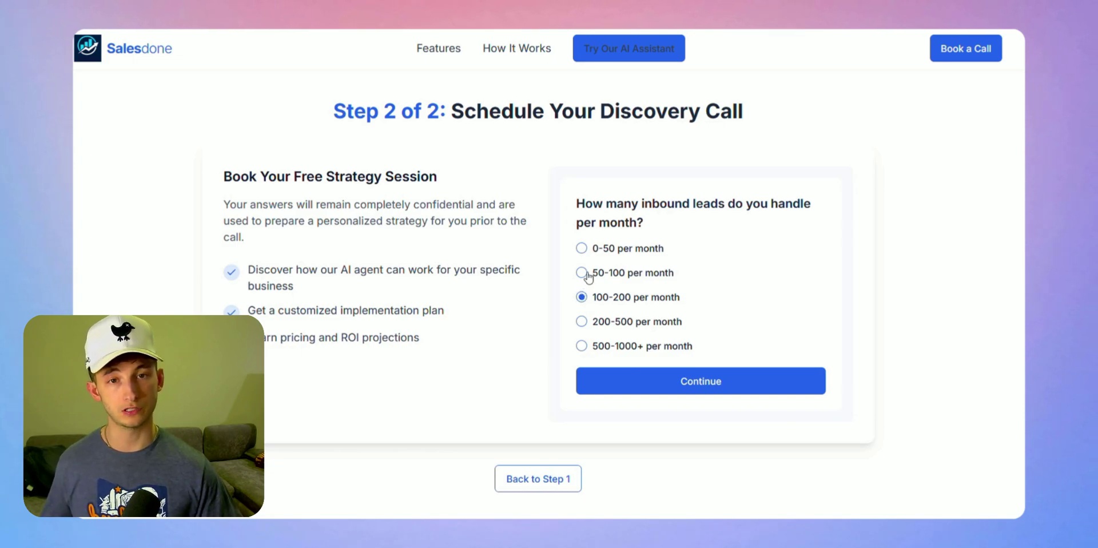
click(581, 346)
click(624, 379)
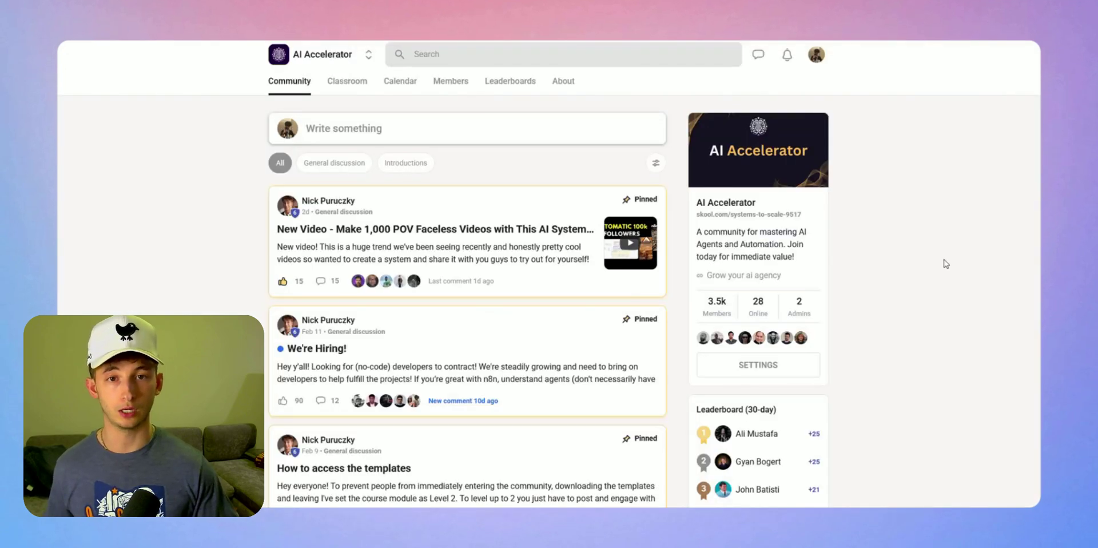
Scroll the AI Accelerator feed past pinned posts like 'How to access the templates' and back
scroll(943, 260, down, 10)
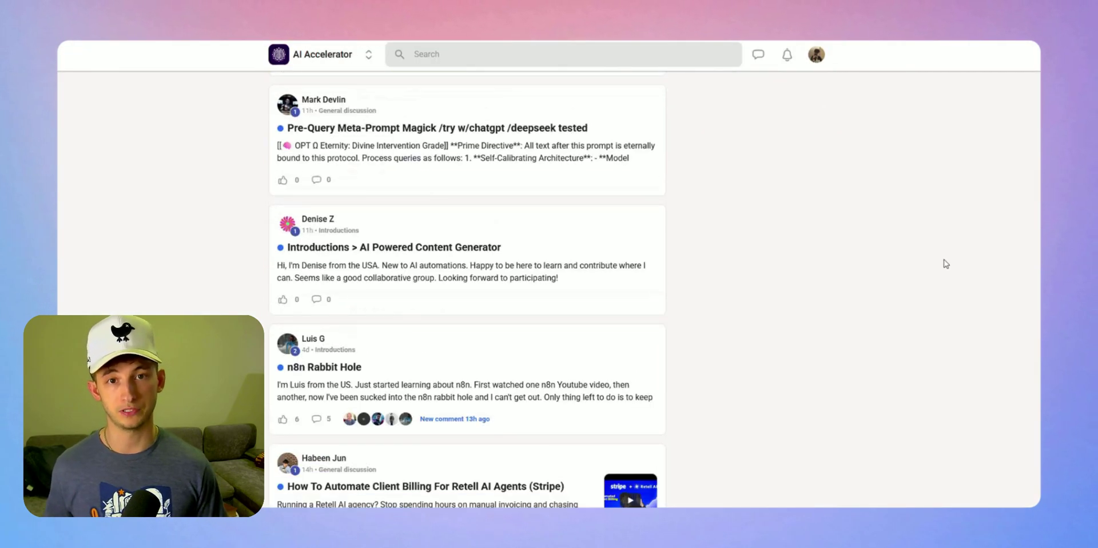
scroll(944, 264, up, 10)
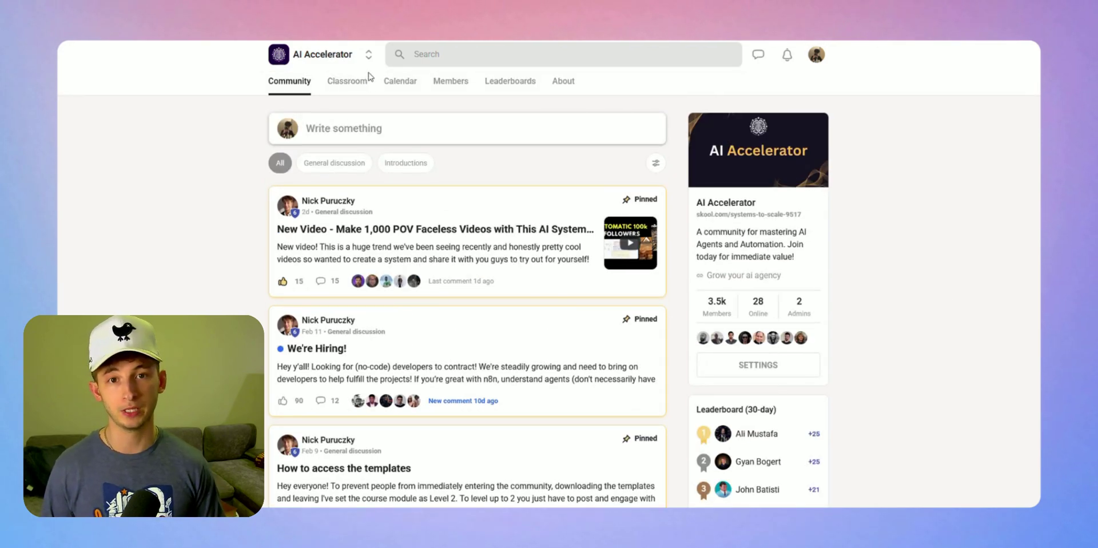
Open the Classroom and browse courses like n8n Templates, Foundations, Lead Generation and OpenAI
click(364, 85)
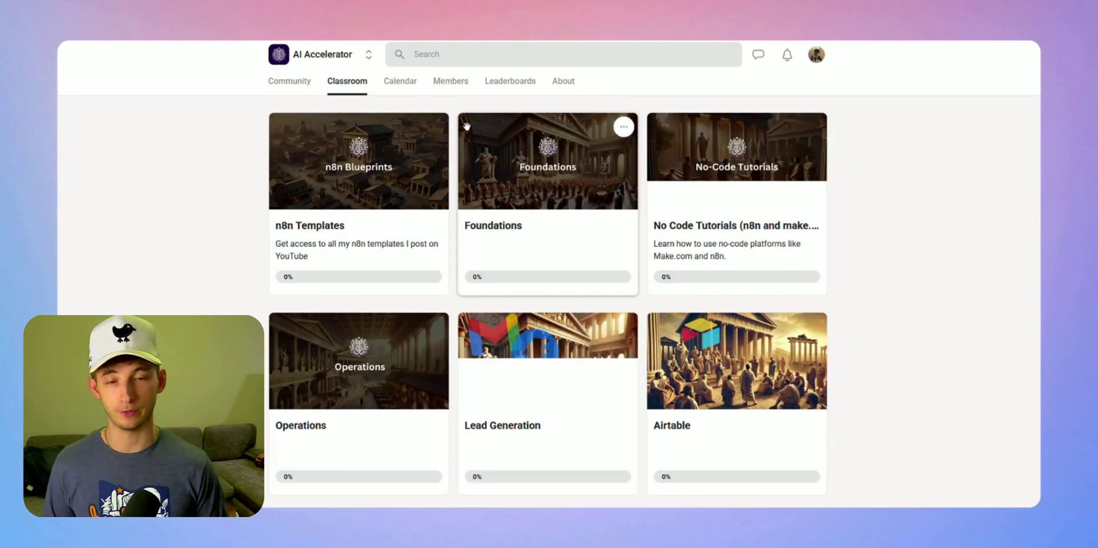
scroll(466, 126, down, 2)
scroll(468, 126, down, 2)
scroll(463, 115, up, 4)
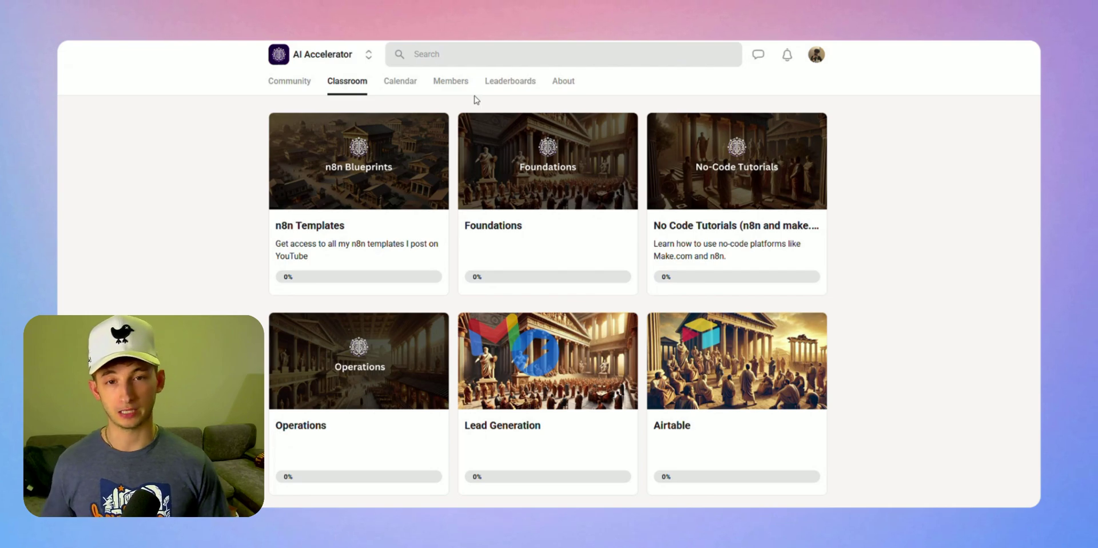
Browse the list of 3558 members, then return to the AI Accelerator community feed
click(451, 80)
scroll(888, 291, down, 4)
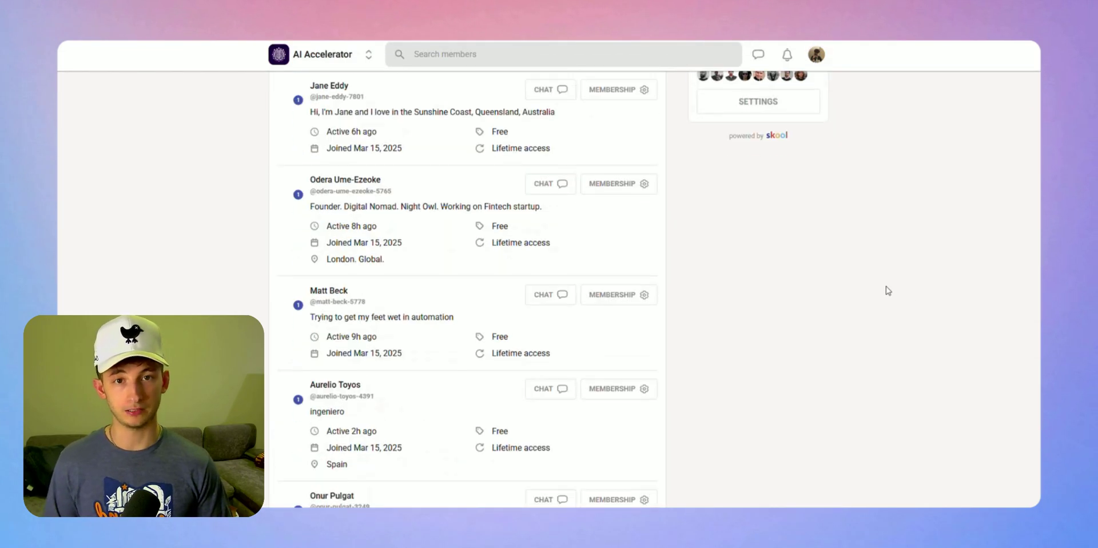
scroll(887, 291, down, 3)
scroll(888, 291, up, 7)
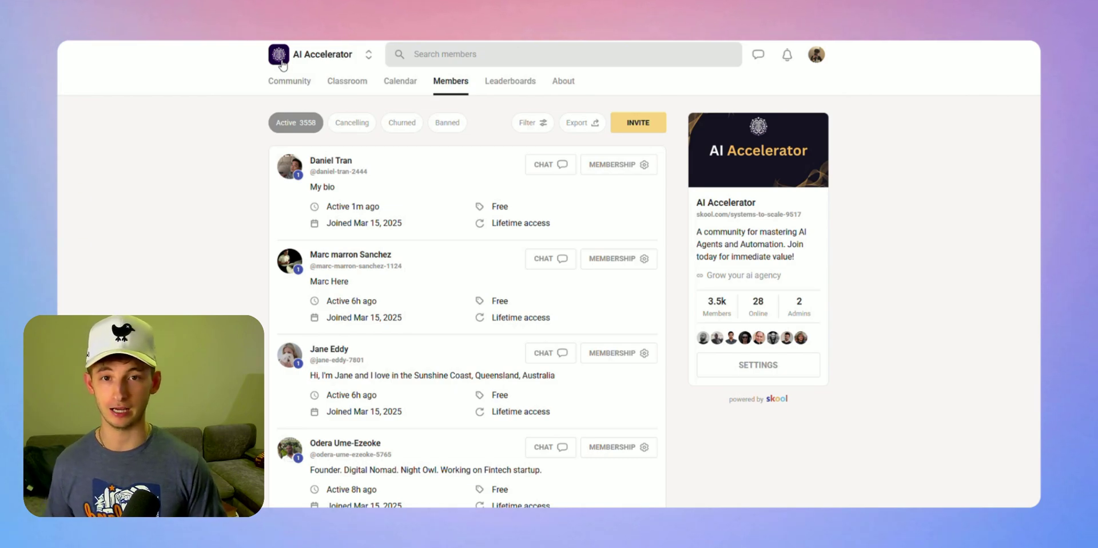
click(290, 56)
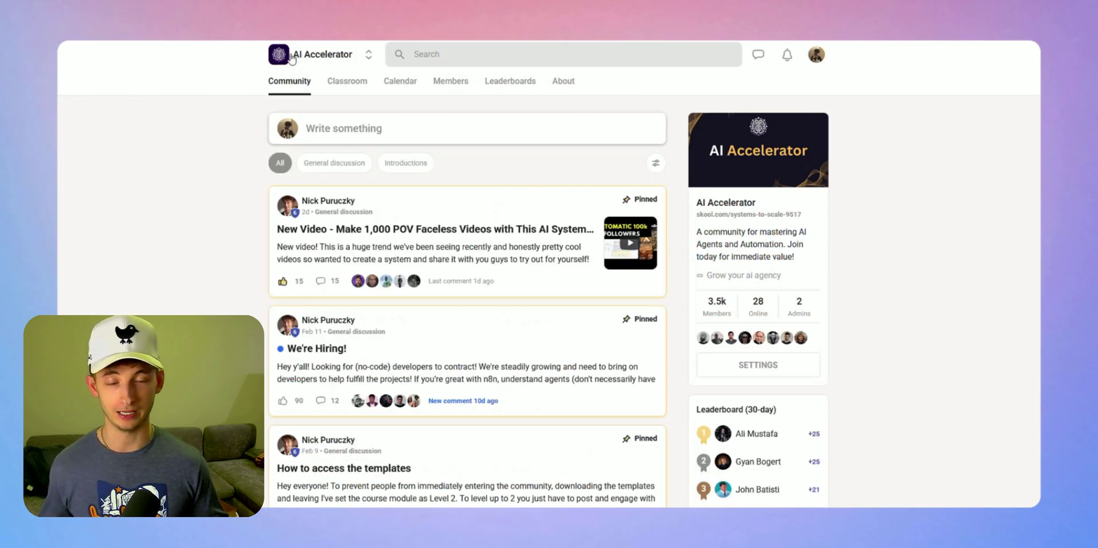